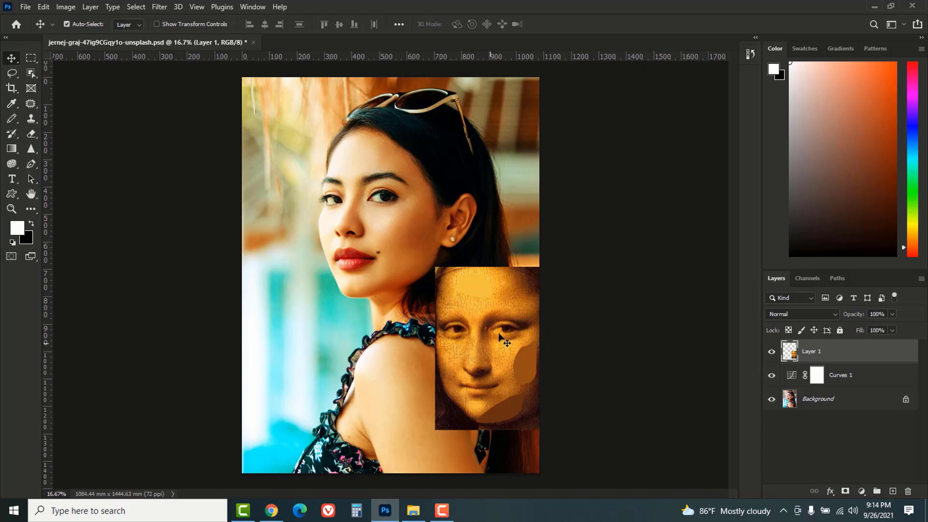
Step: Toggle the visibility of Layer 1 and the Curves 1 adjustment to compare the portrait before and after color grading
click(771, 352)
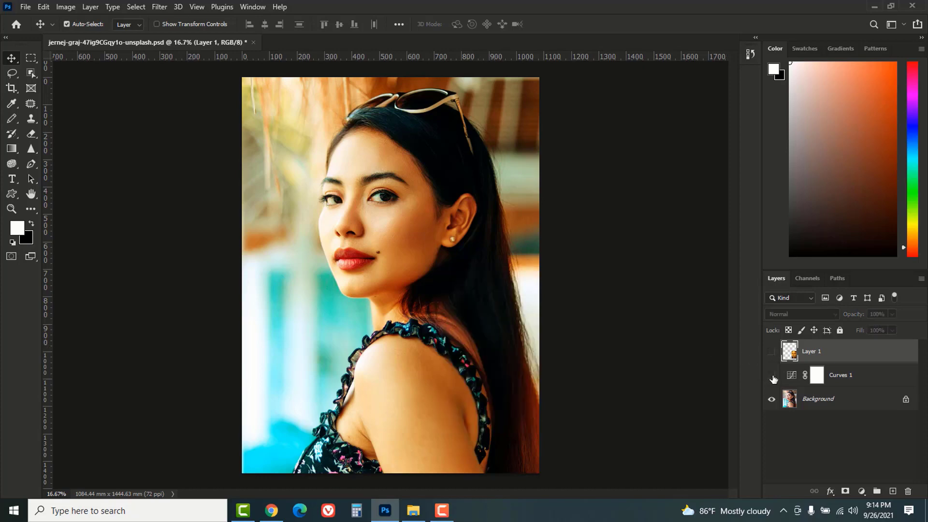
click(772, 376)
click(772, 376)
click(771, 352)
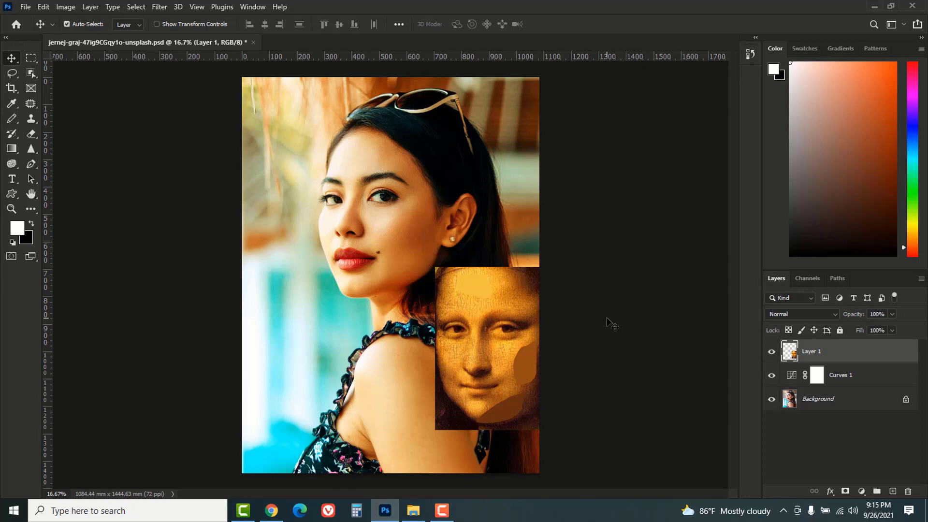
Step: Close the edited PSD portrait without saving its changes
click(252, 42)
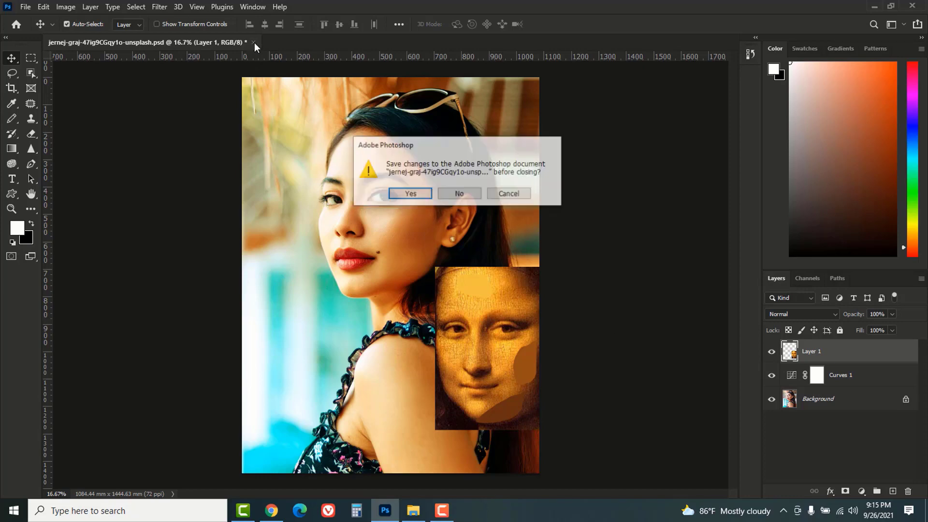
click(460, 194)
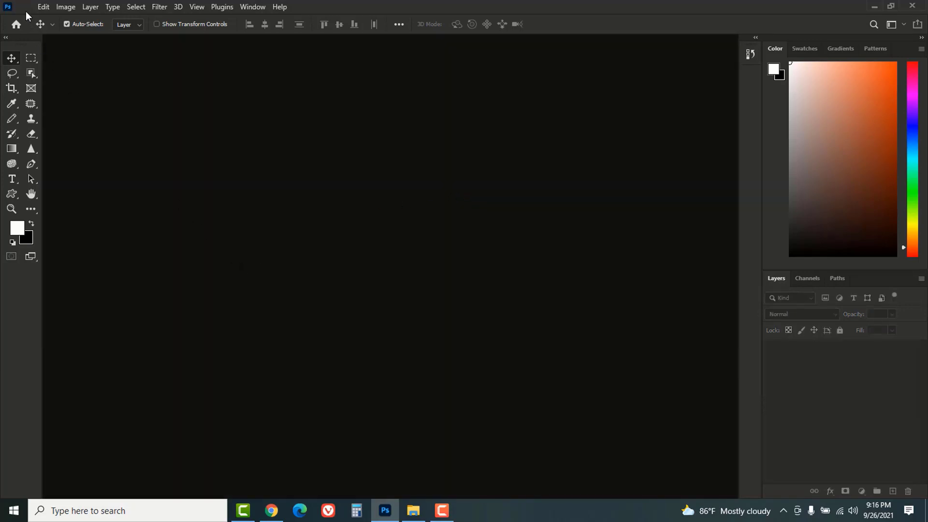
Step: Open the Mona Lisa image, the dark-haired woman's JPG portrait and the first blonde woman's portrait together from New folder
click(25, 6)
click(39, 30)
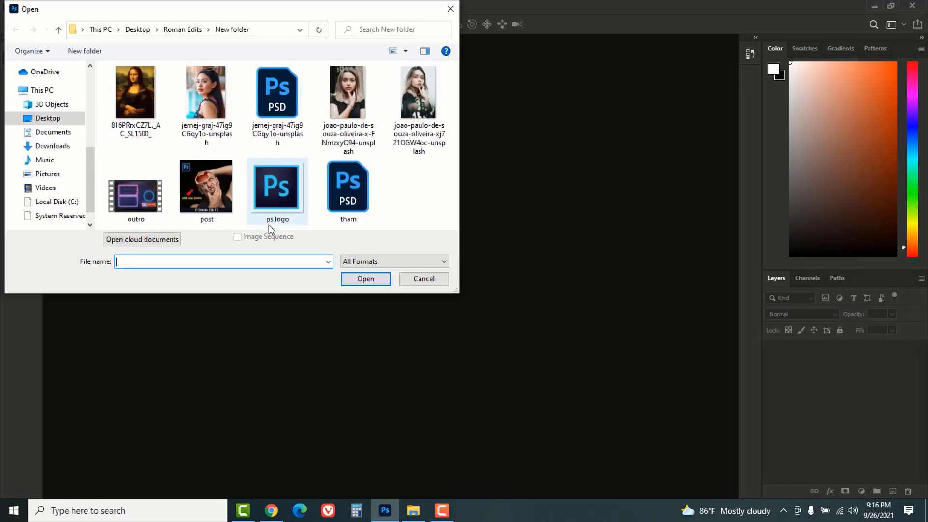
click(132, 97)
ctrl+click(194, 105)
ctrl+click(342, 105)
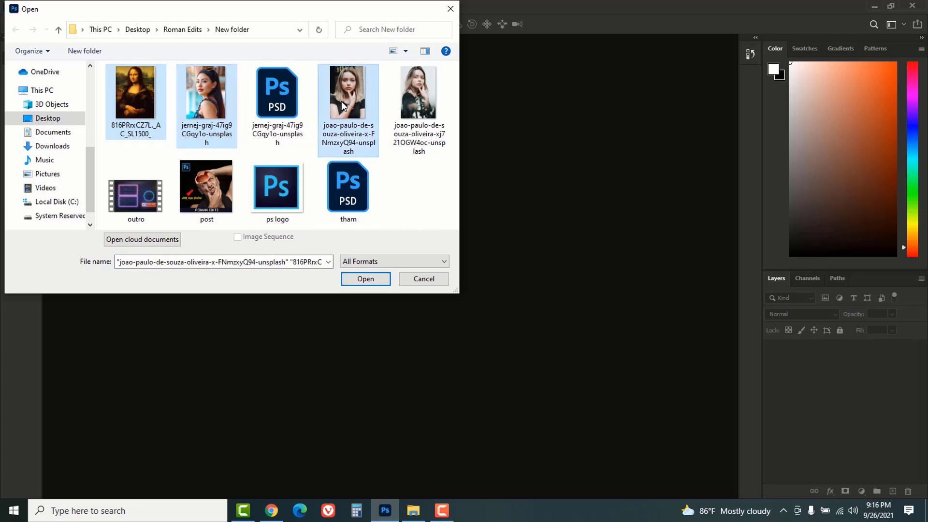
click(364, 280)
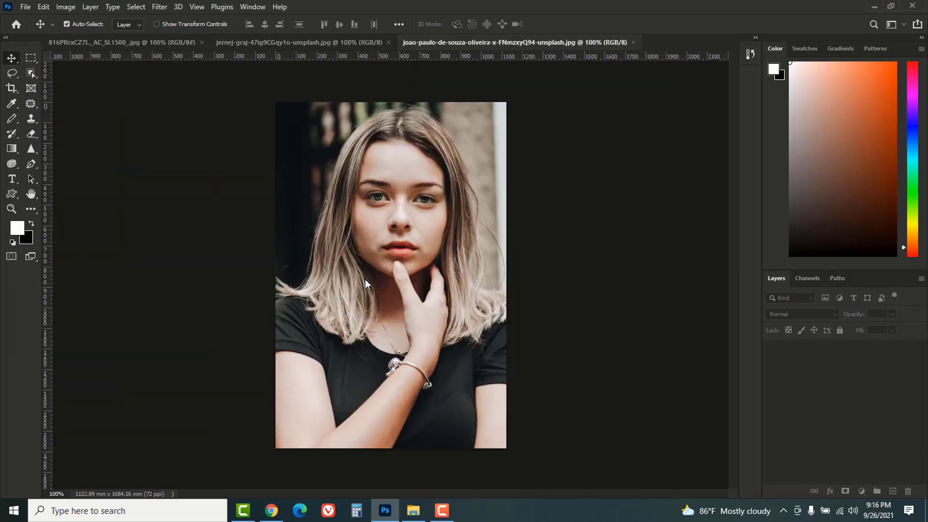
Step: In the Mona Lisa document, select the face with a rectangular marquee from forehead to chin and copy it
click(94, 42)
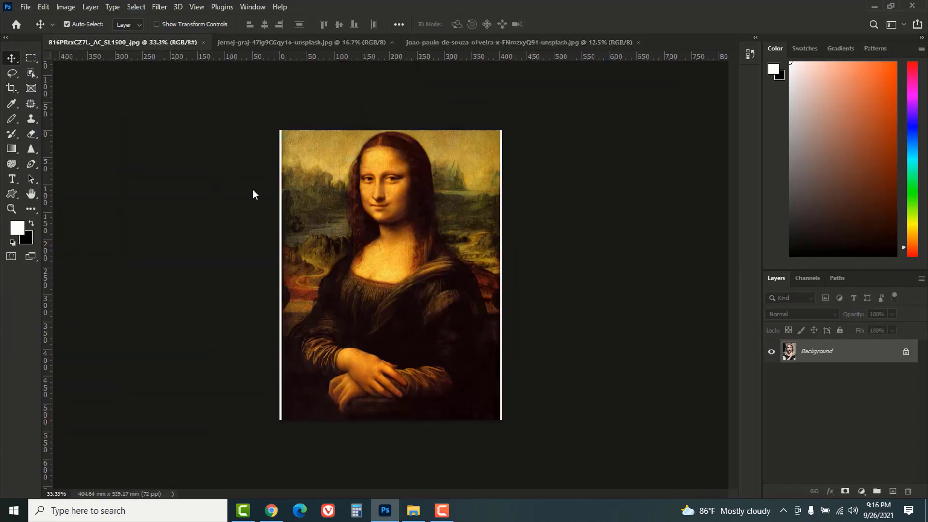
ctrl+click(390, 171)
ctrl+click(400, 170)
ctrl+click(400, 170)
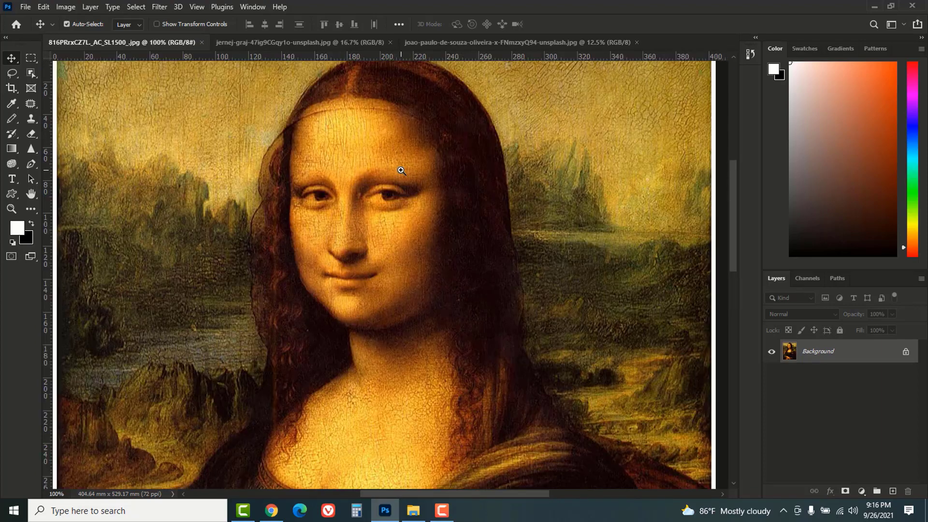
click(29, 57)
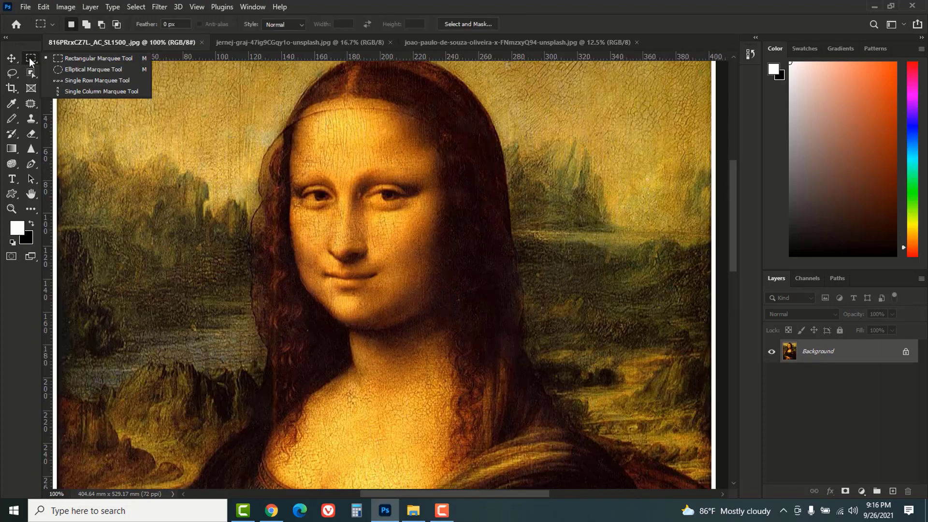
click(113, 60)
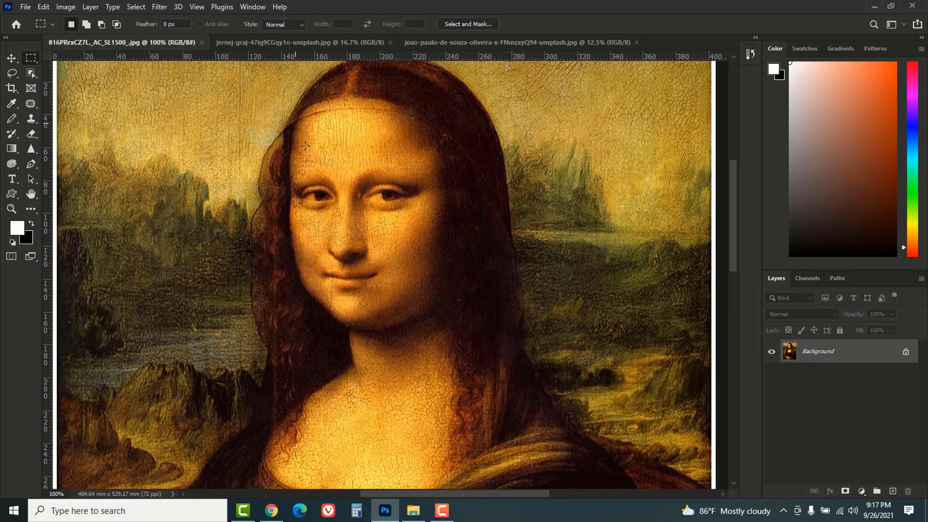
drag(295, 124, 452, 345)
key(ctrl+c)
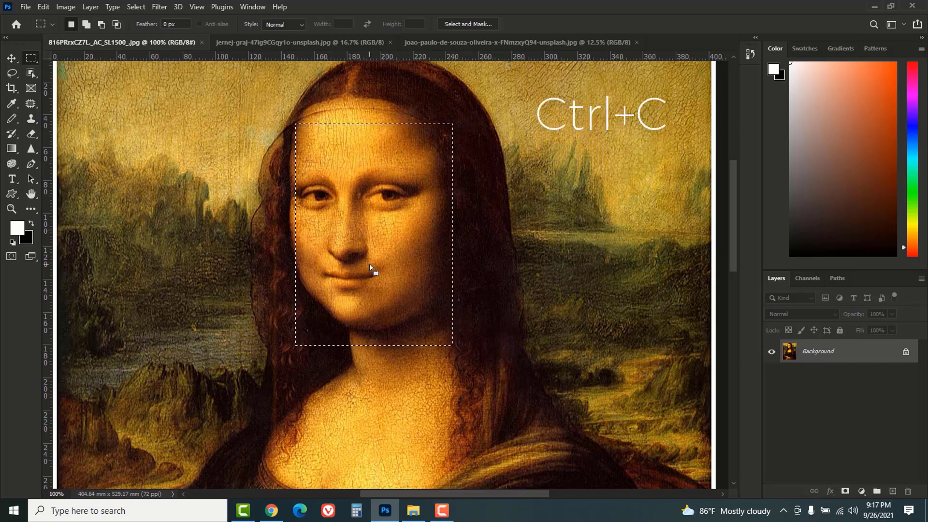
Step: Paste the face into the dark-haired woman's portrait, scaled to about 525% and placed over her shoulder against the photo's right edge
click(268, 42)
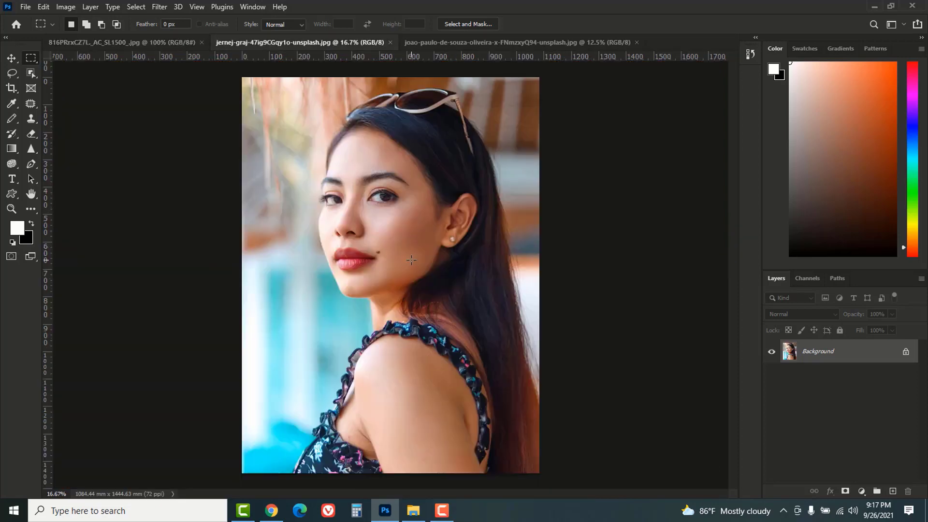
key(ctrl+v)
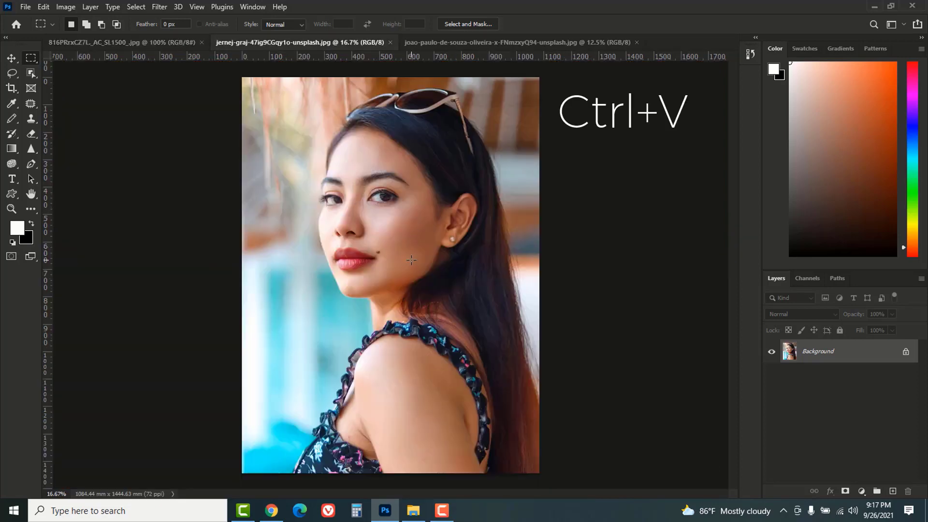
key(ctrl+t)
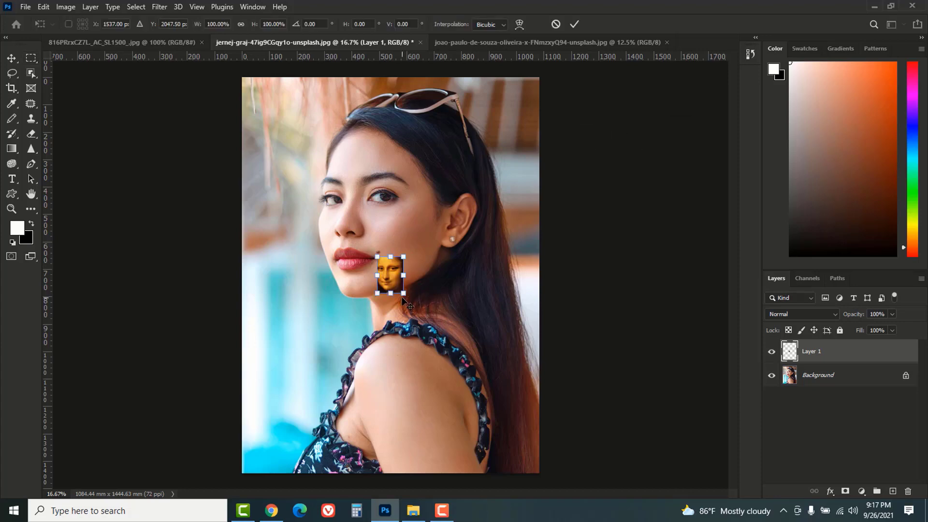
drag(403, 295, 461, 373)
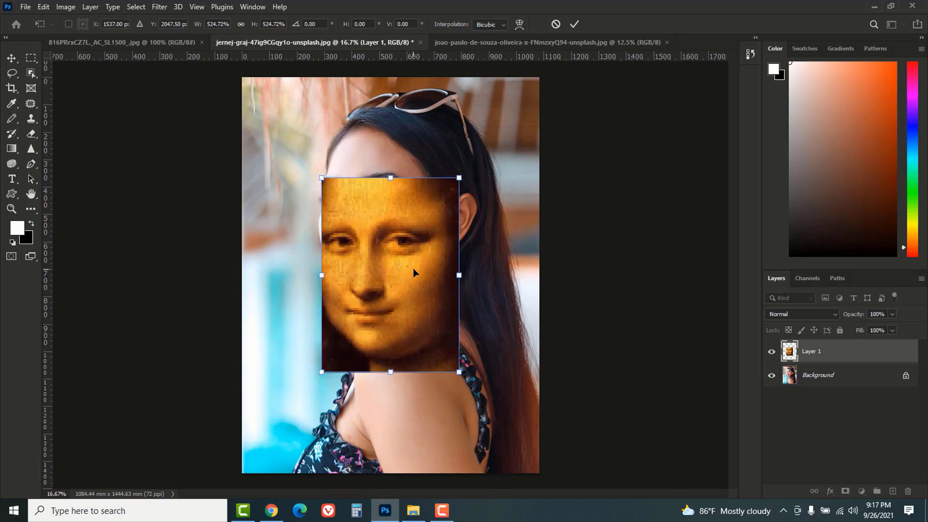
drag(414, 273, 493, 339)
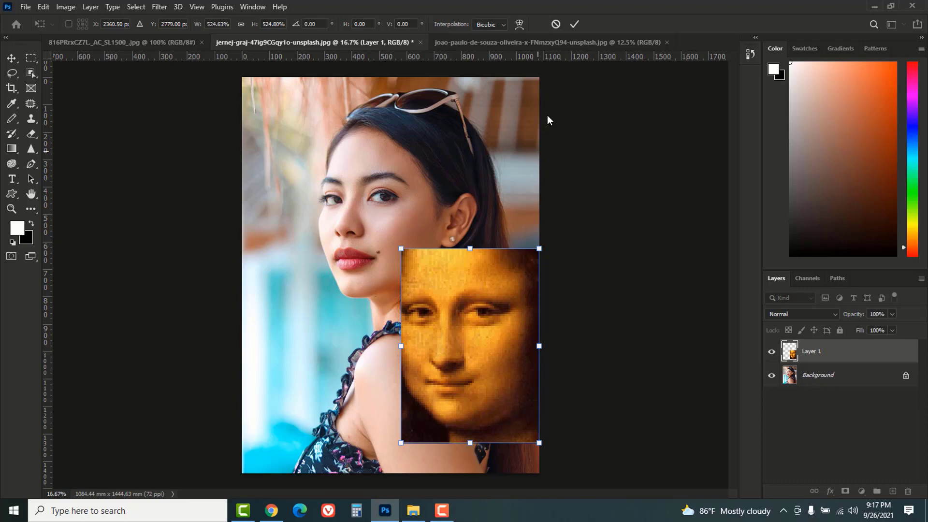
click(574, 23)
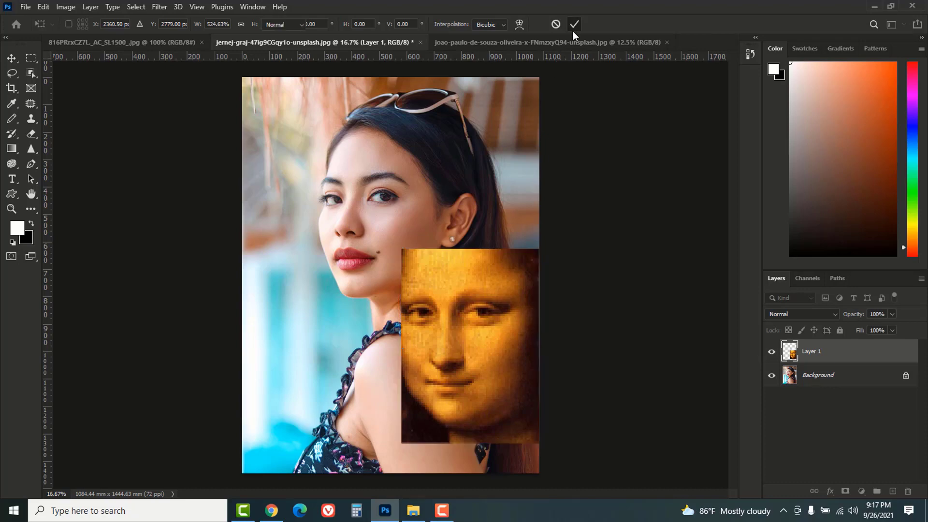
Step: Move the pasted Mona Lisa face higher on the portrait, to about X 592 mm, Y 466 mm
ctrl+click(437, 229)
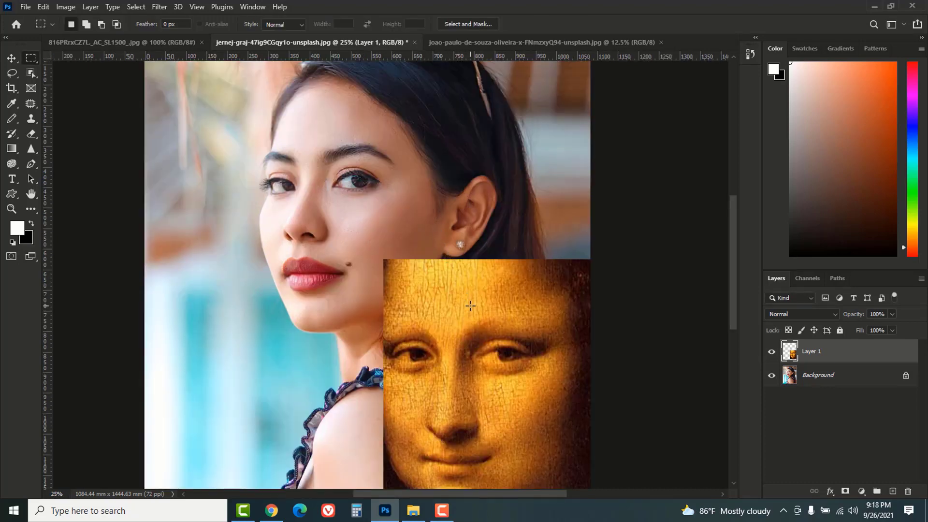
click(12, 59)
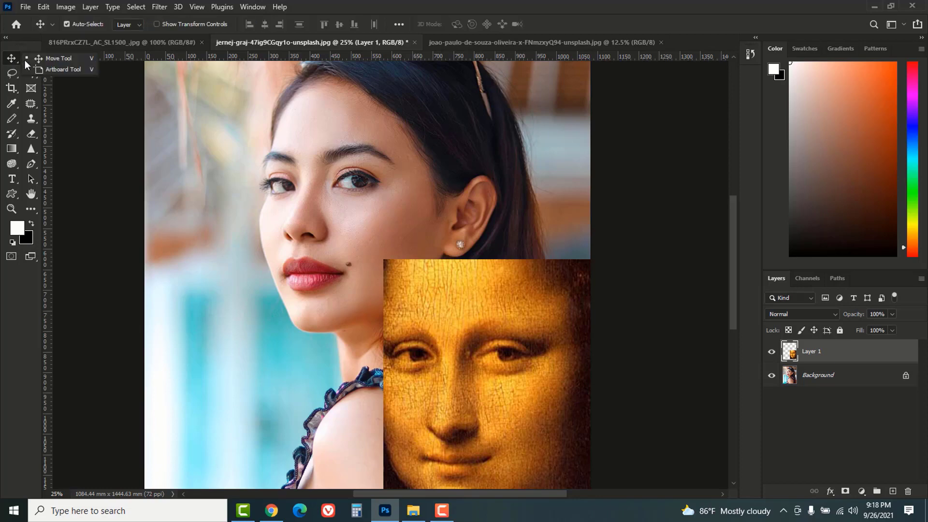
click(55, 59)
drag(480, 314, 487, 252)
key(m)
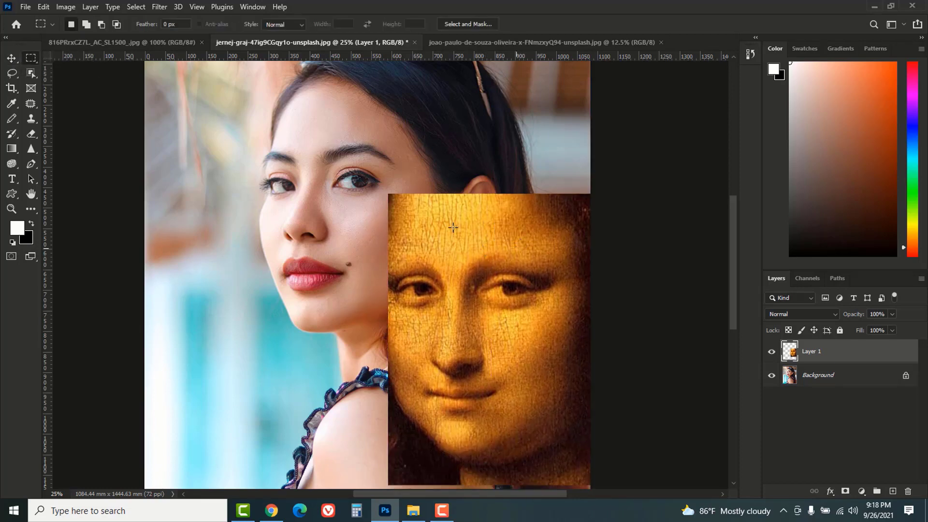
Step: Lasso a rounded patch on the Mona Lisa's forehead, fill it with the Average blur filter, and deselect
click(13, 75)
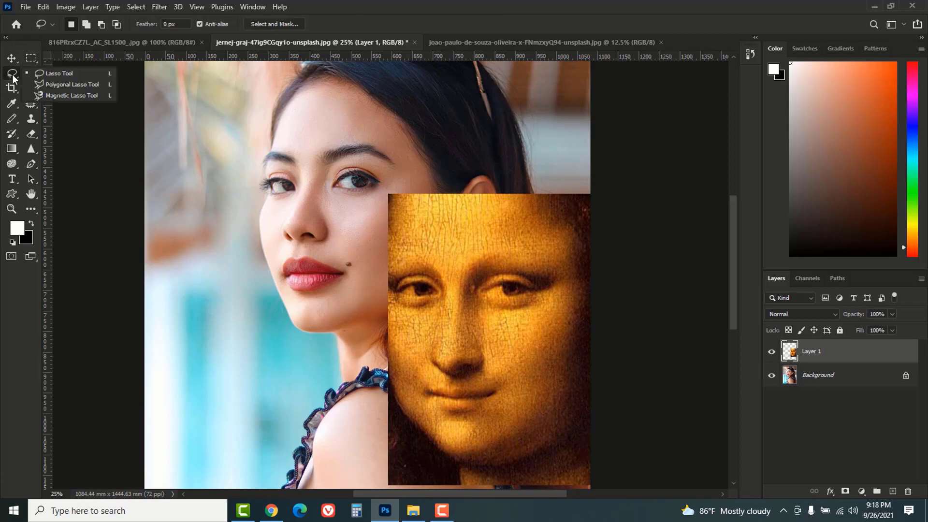
click(63, 75)
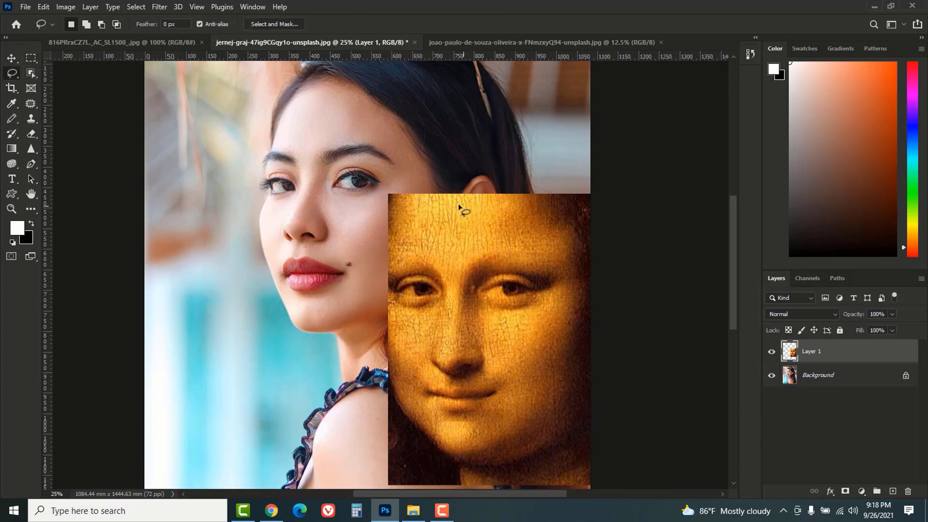
mouse_move(459, 206)
mouse_down()
mouse_move(425, 219)
mouse_move(448, 248)
mouse_move(484, 241)
mouse_move(489, 226)
mouse_move(461, 208)
mouse_up()
click(160, 7)
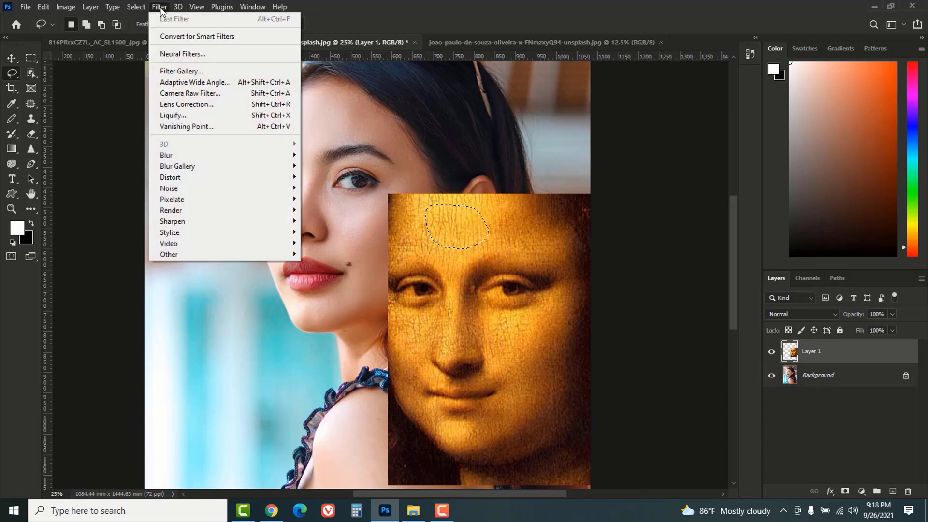
mouse_move(179, 155)
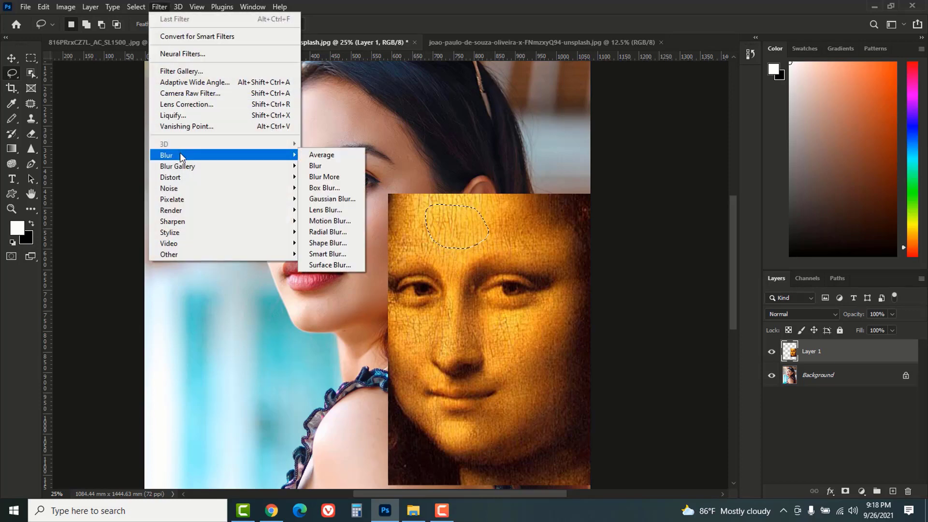
click(323, 155)
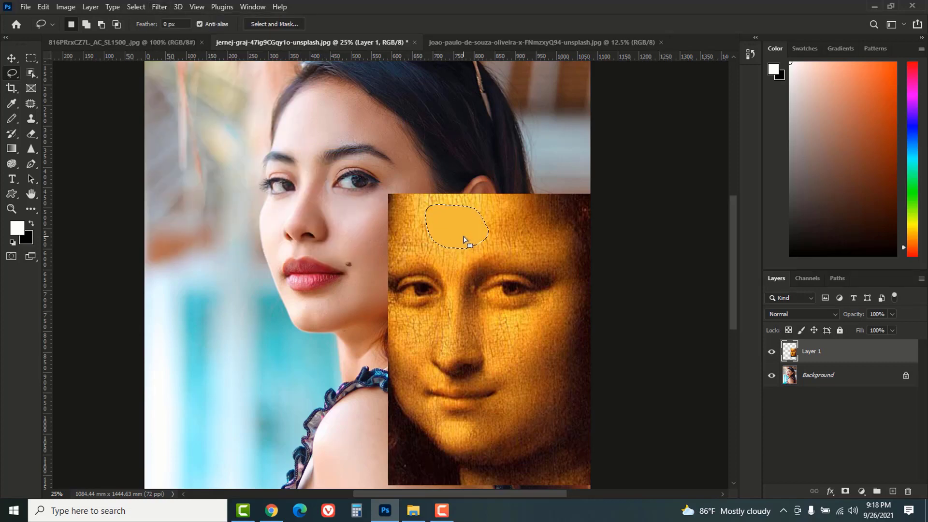
key(ctrl+d)
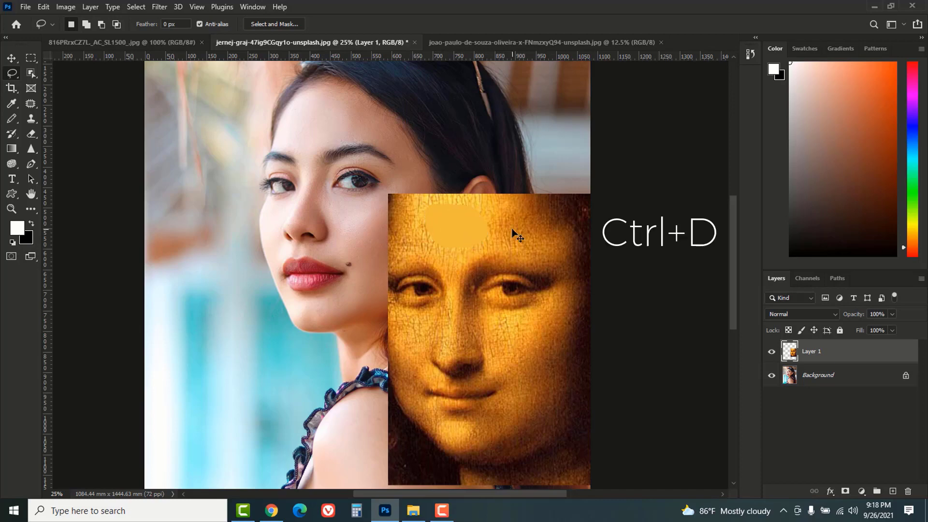
Step: Lasso a tall oval on the Mona Lisa's shaded cheek, apply the Average blur filter to it, and deselect
mouse_move(541, 309)
mouse_down()
mouse_move(521, 334)
mouse_move(524, 386)
mouse_move(539, 399)
mouse_move(561, 376)
mouse_move(551, 319)
mouse_up()
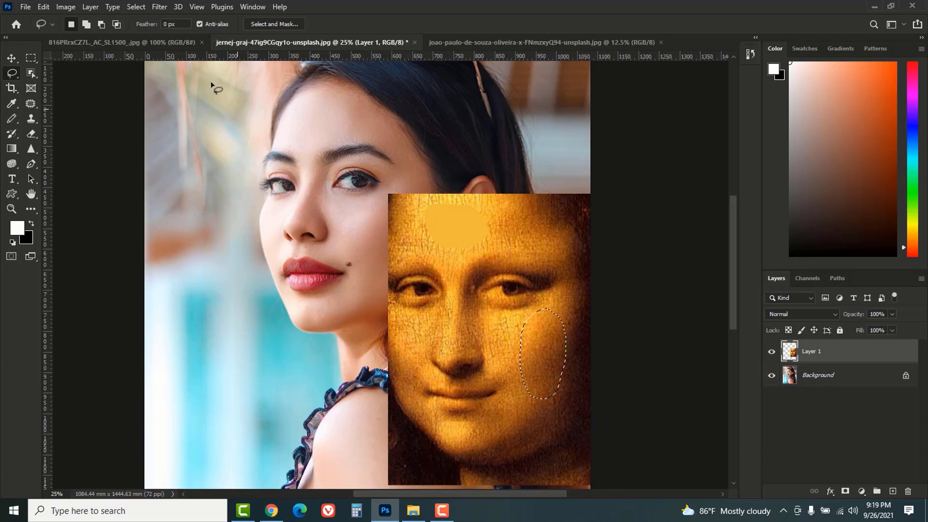
click(158, 7)
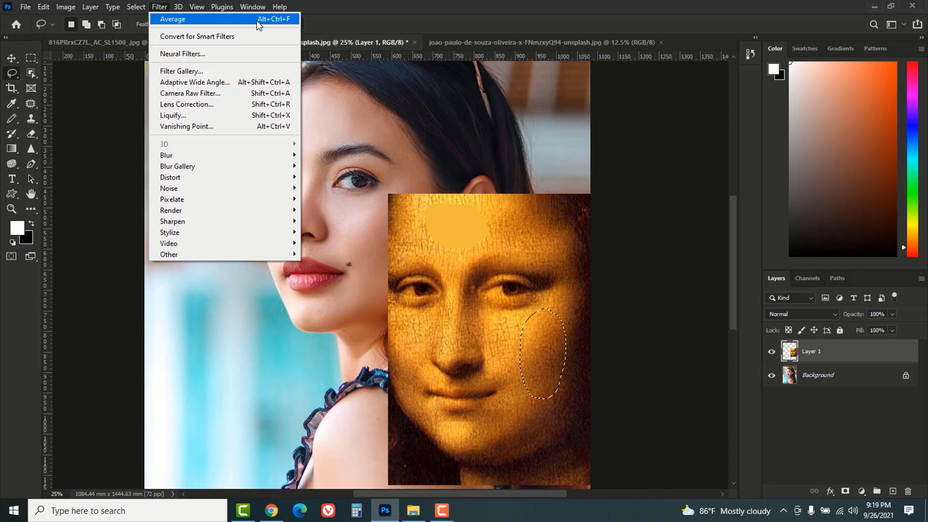
click(282, 23)
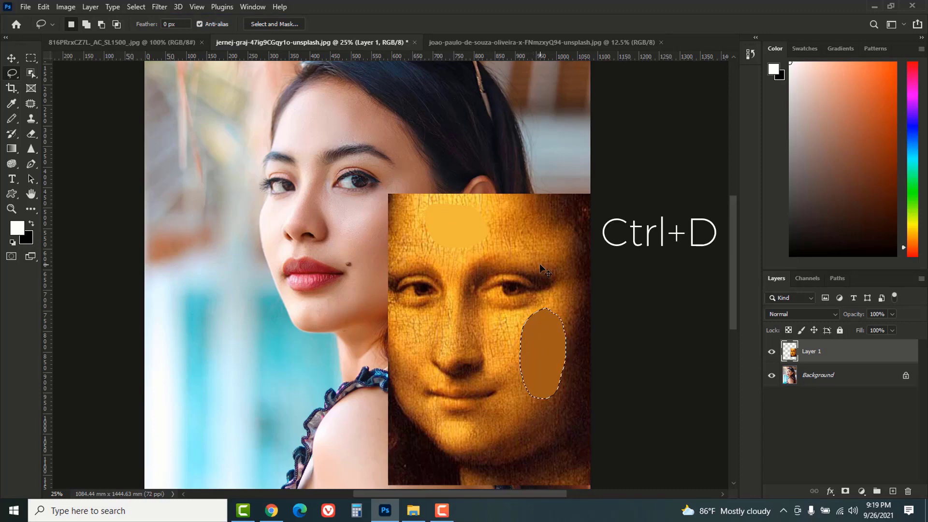
key(ctrl+d)
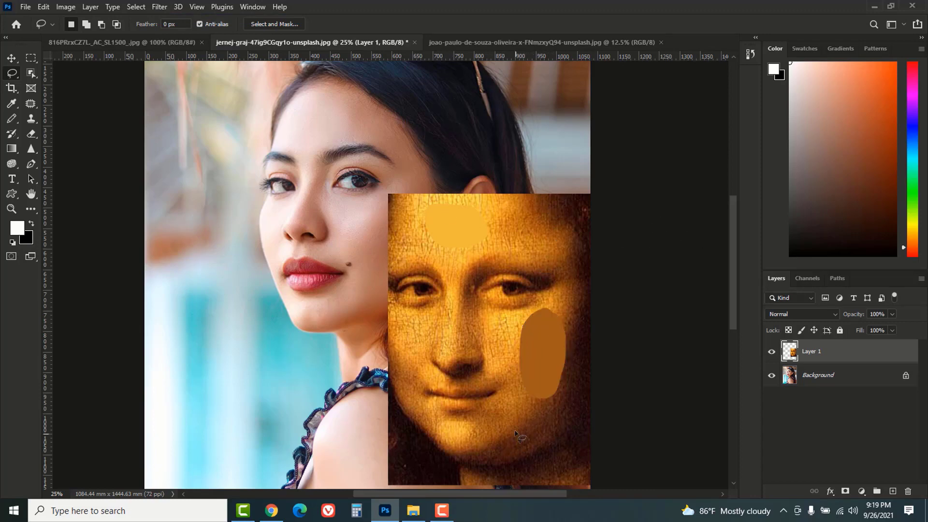
Step: Lasso a narrow slanted patch along the shadow of the Mona Lisa's chin, apply the Average blur filter, and deselect
mouse_move(508, 423)
mouse_down()
mouse_move(461, 438)
mouse_move(456, 454)
mouse_move(494, 454)
mouse_move(533, 433)
mouse_move(533, 422)
mouse_move(503, 427)
mouse_up()
click(160, 7)
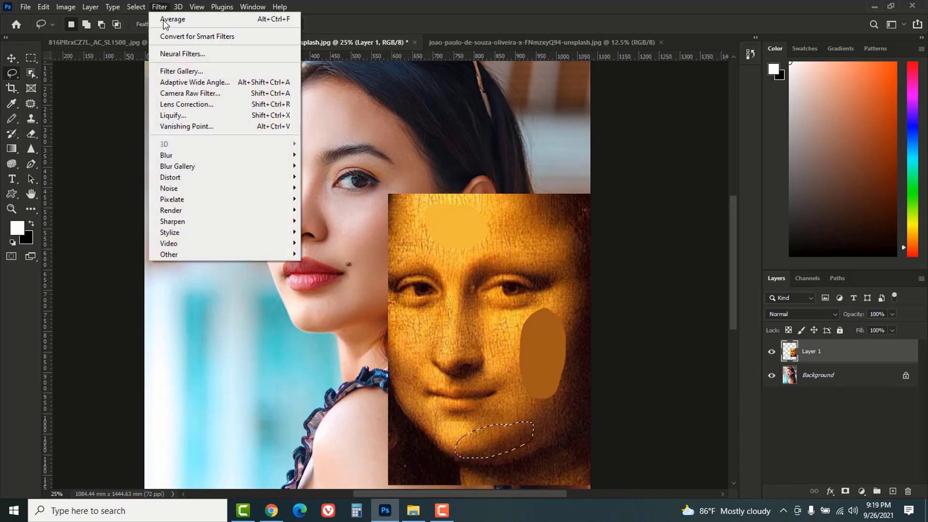
click(172, 20)
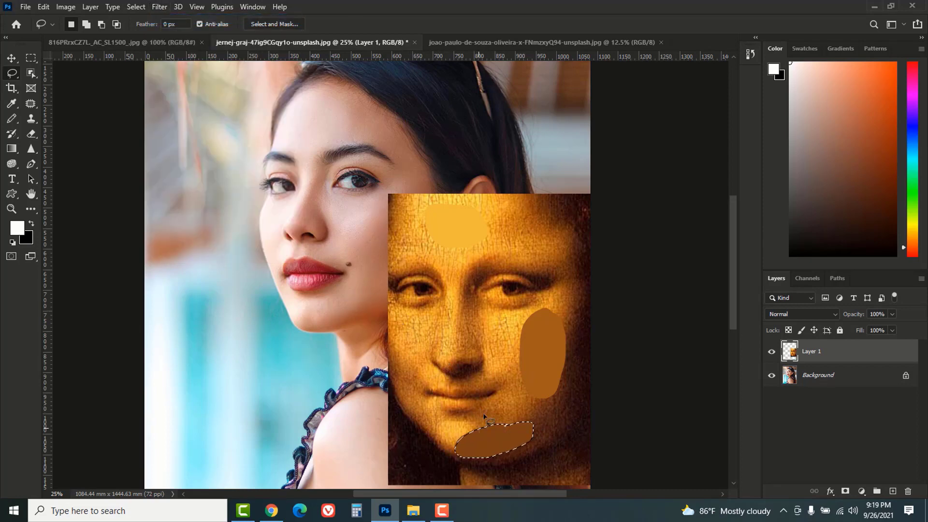
key(ctrl+d)
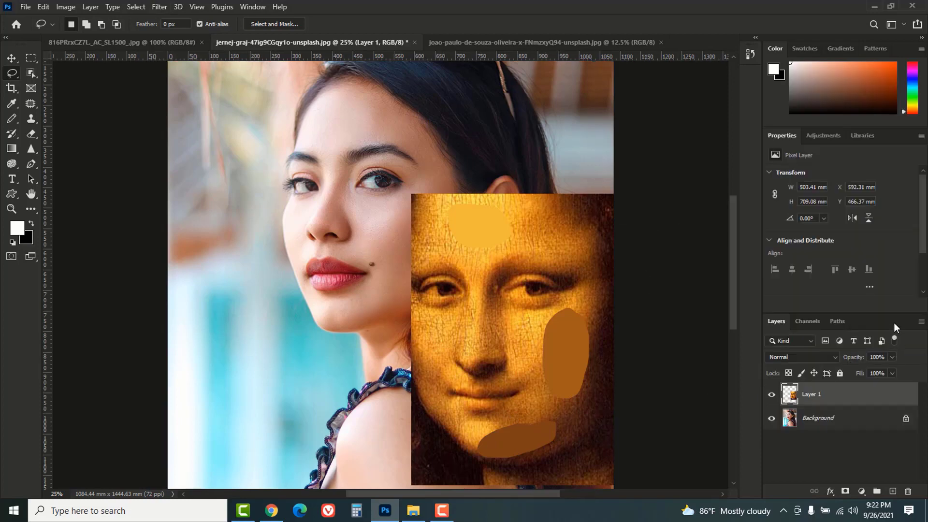
Step: Undock the Layers panel and float it over the canvas beside the portrait
drag(891, 323, 703, 120)
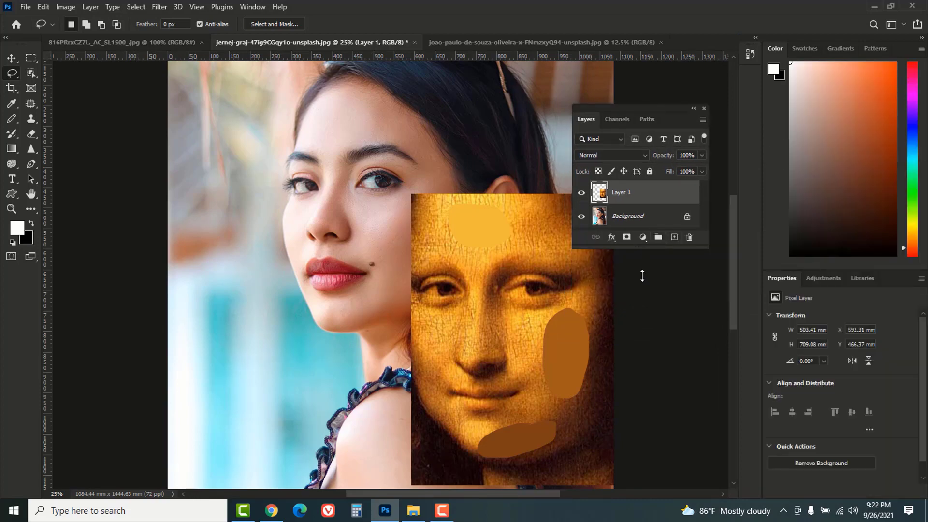
Step: Lengthen the floating Layers panel and shift it farther away from the portrait's face
drag(642, 276, 643, 338)
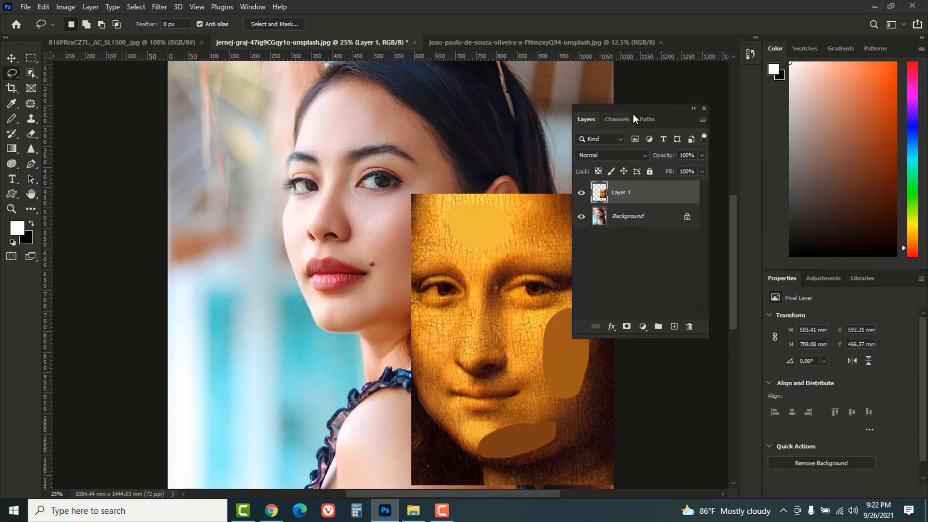
drag(629, 109, 651, 109)
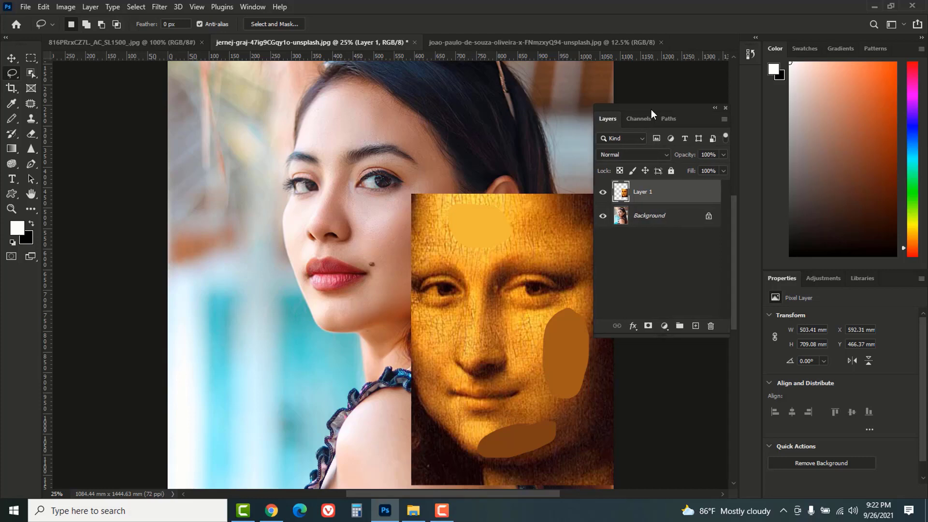
Step: Add a Curves adjustment layer directly above the Background and float its properties over the canvas beside the portrait
click(676, 219)
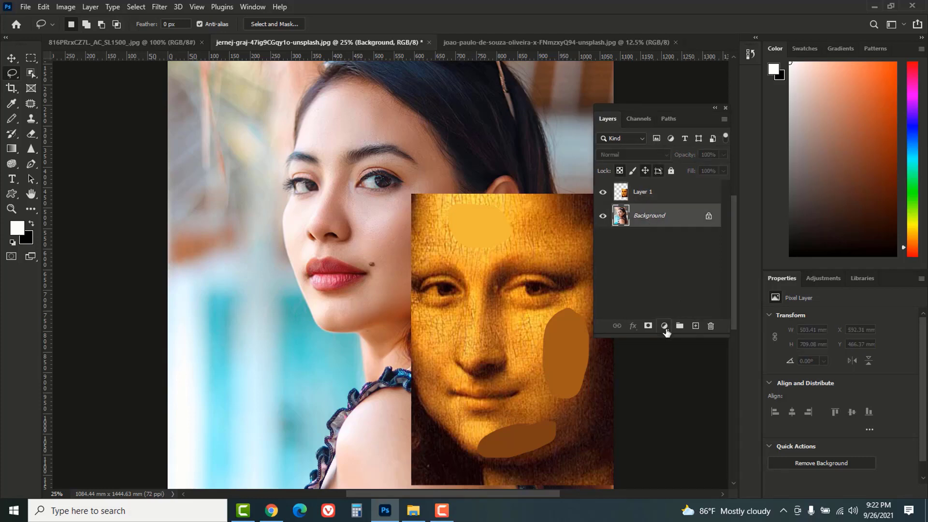
click(665, 327)
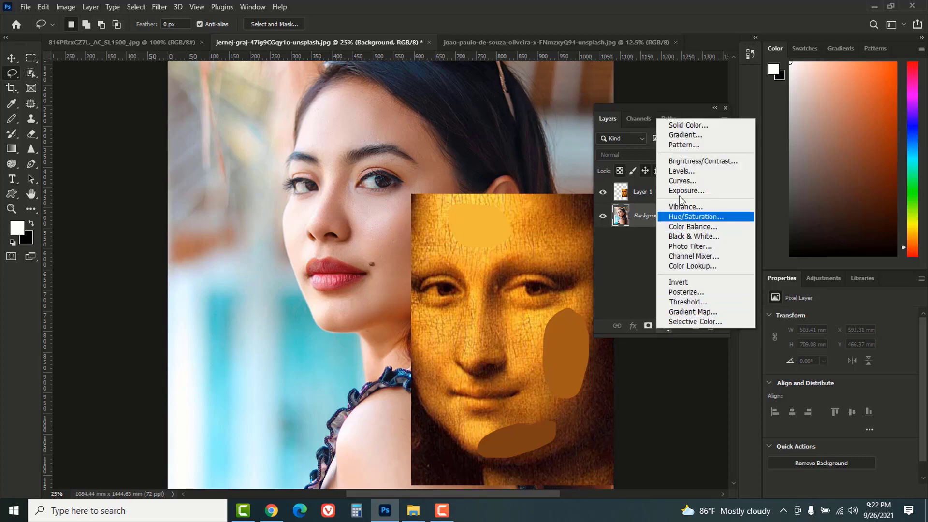
click(682, 181)
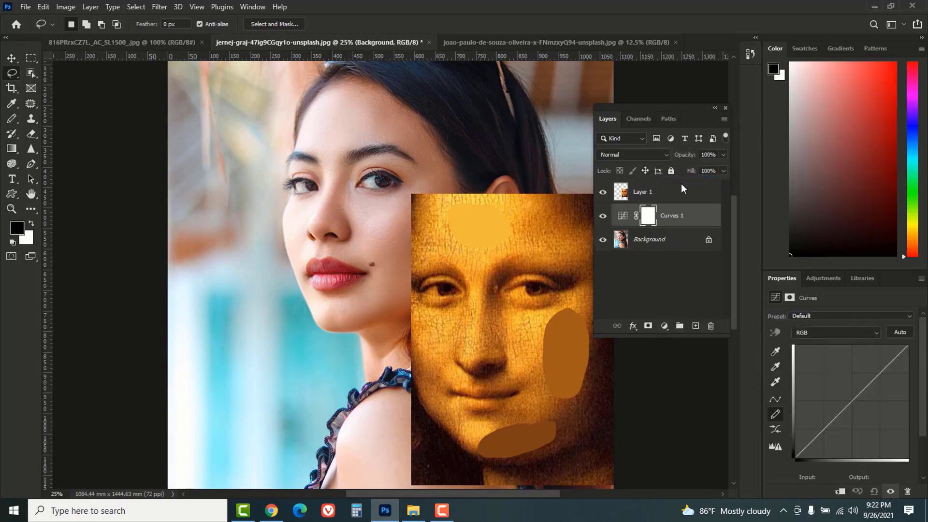
drag(890, 277, 210, 231)
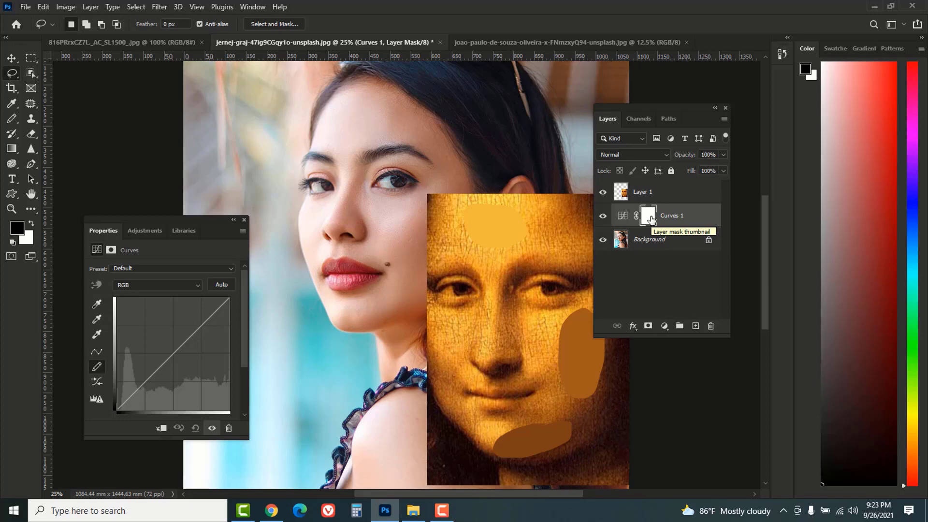
click(623, 218)
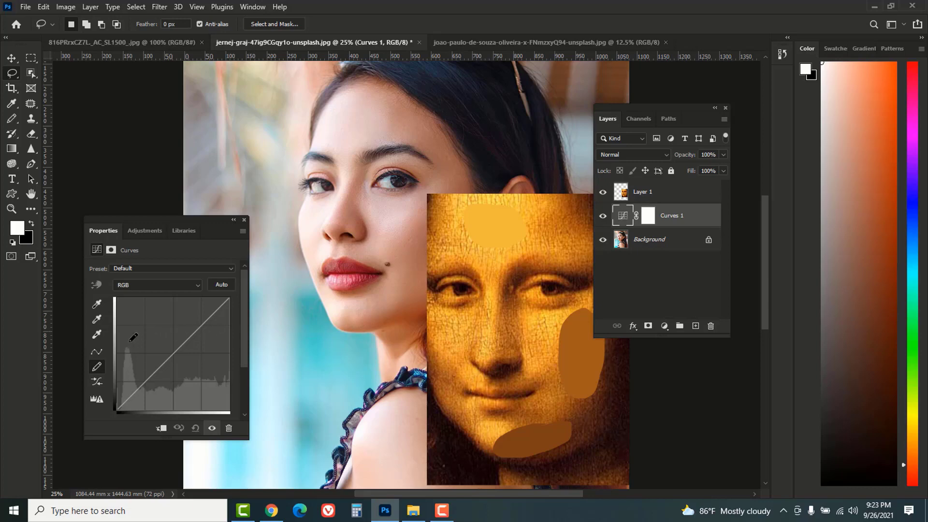
Step: Set the Curves target highlight color to f1ba3d from the Mona Lisa's forehead patch, without saving defaults, and apply it to the woman's forehead
double_click(96, 334)
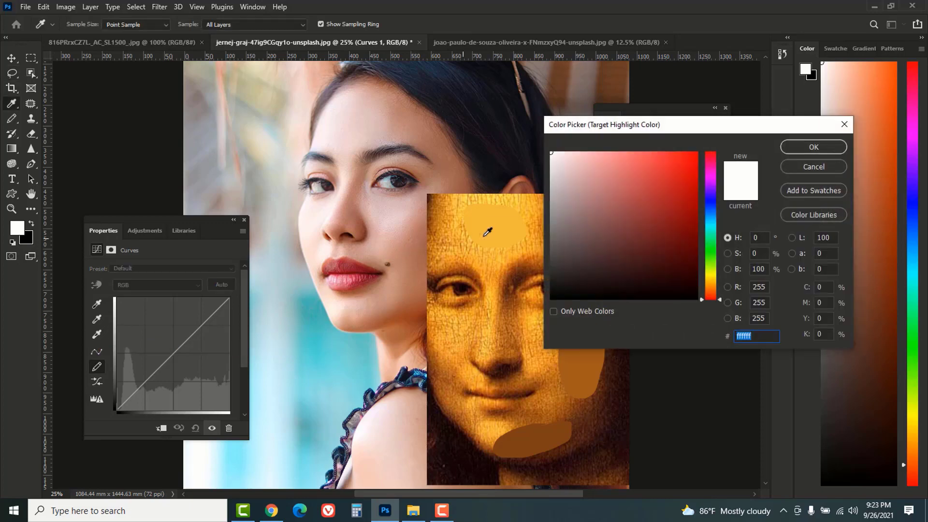
click(494, 222)
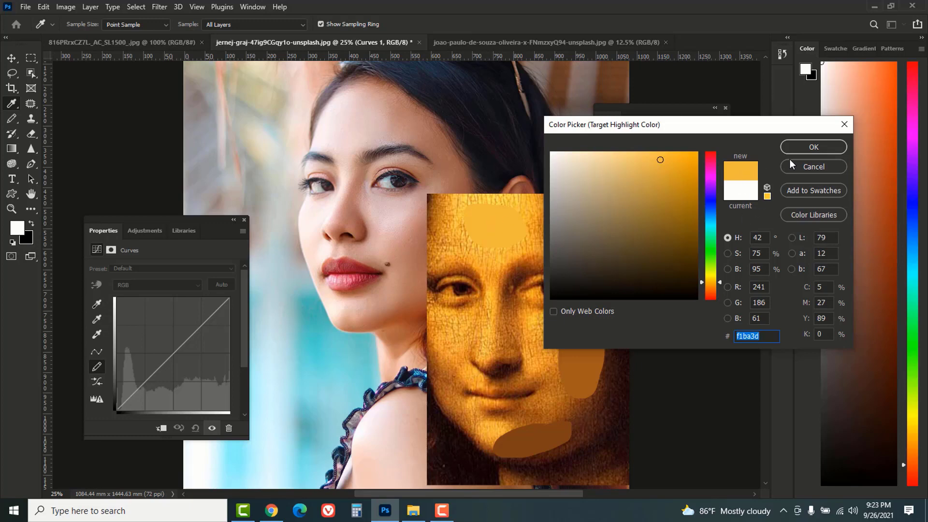
click(816, 149)
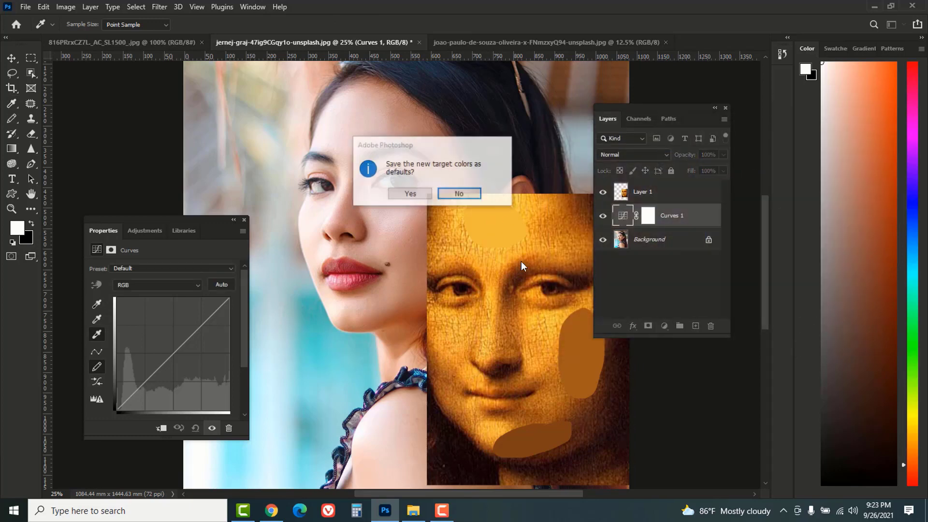
click(457, 193)
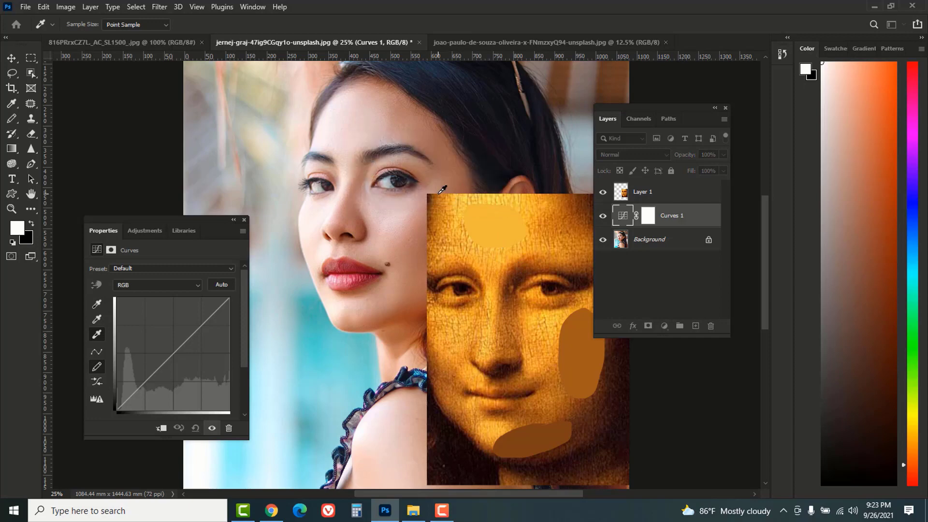
click(343, 120)
click(344, 121)
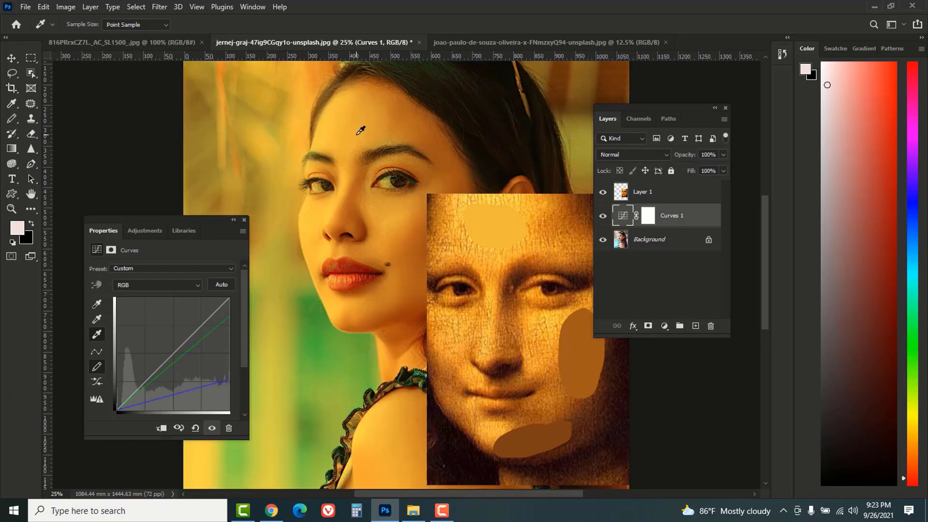
click(376, 120)
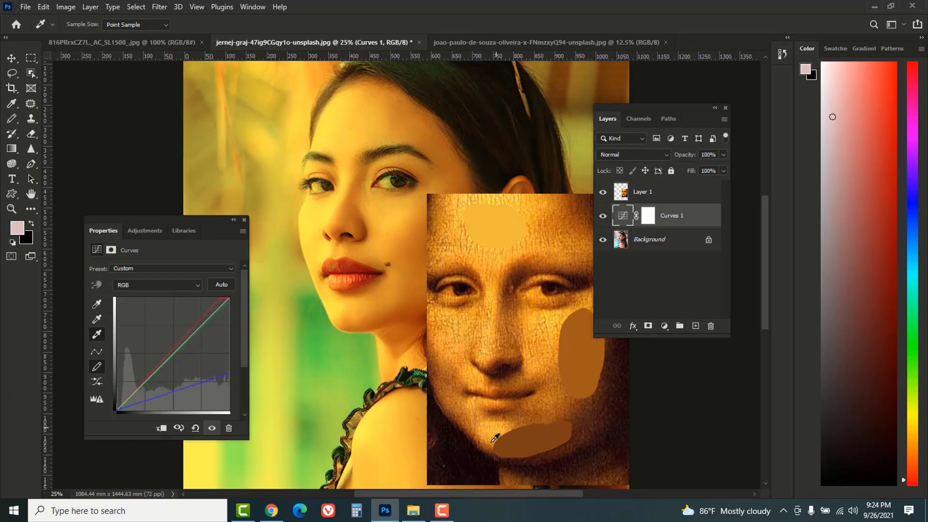
Step: Set the Curves target shadow color to 7d4116 from the Mona Lisa's chin patch, without saving defaults, and apply it to the woman's shaded jaw
click(96, 302)
double_click(96, 304)
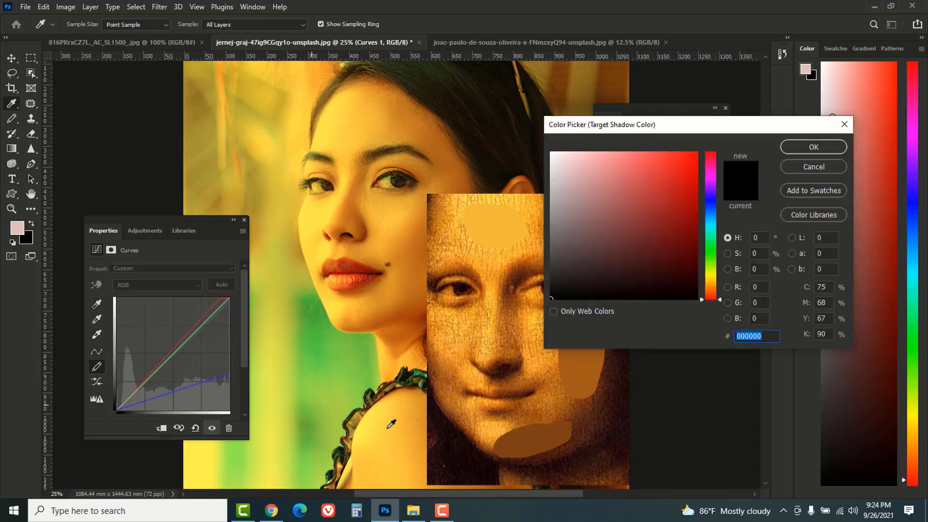
click(526, 436)
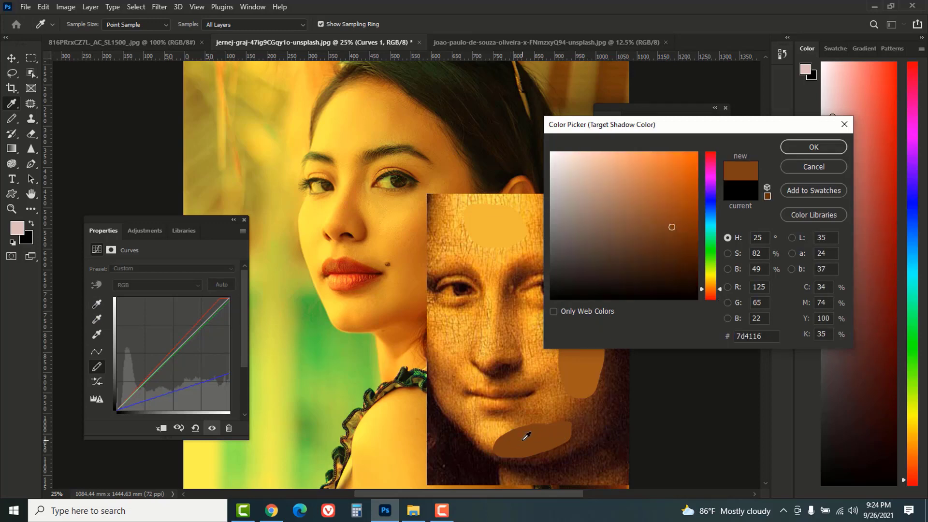
click(805, 150)
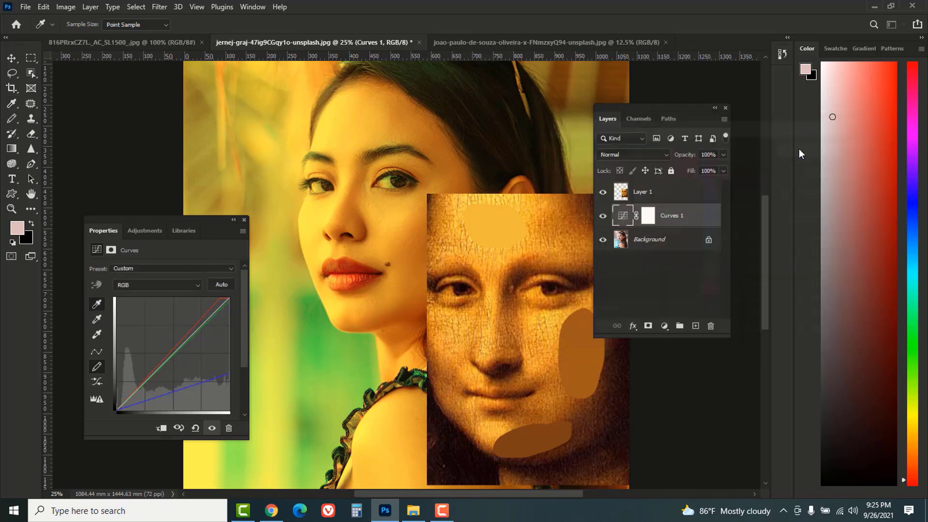
click(459, 193)
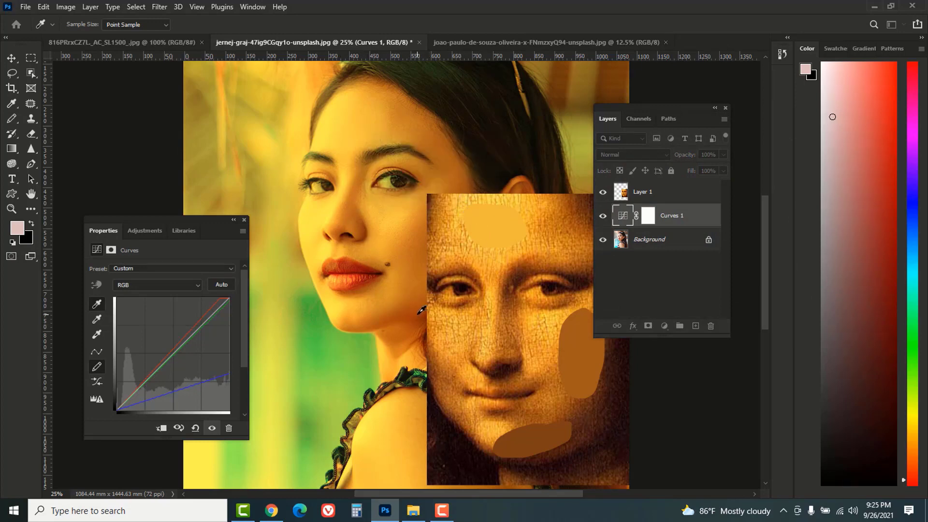
click(424, 313)
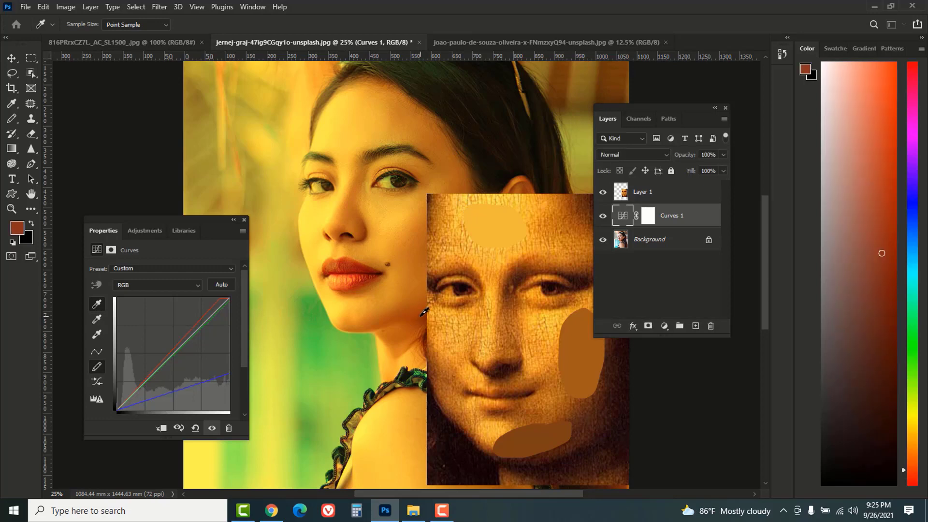
click(427, 313)
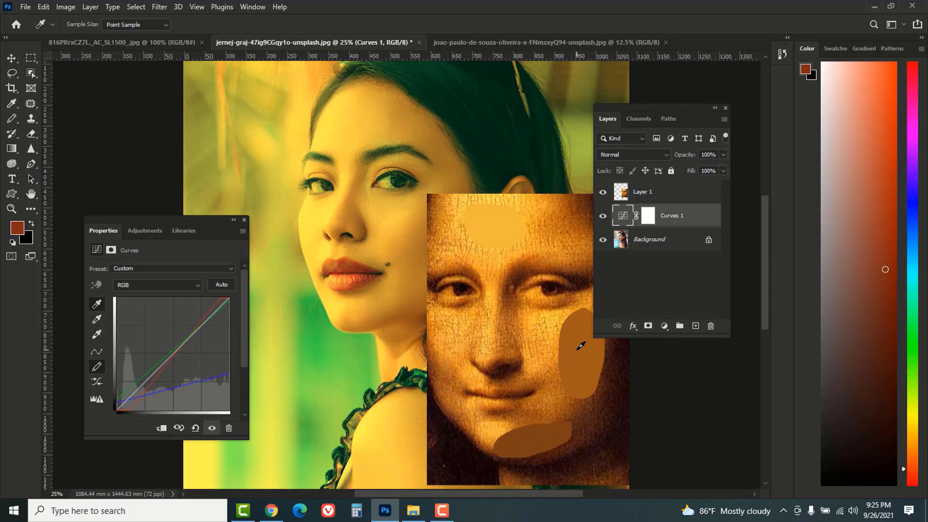
Step: Set the Curves target midtone color to a15b19 from the Mona Lisa's cheek patch without saving it as a default
double_click(97, 321)
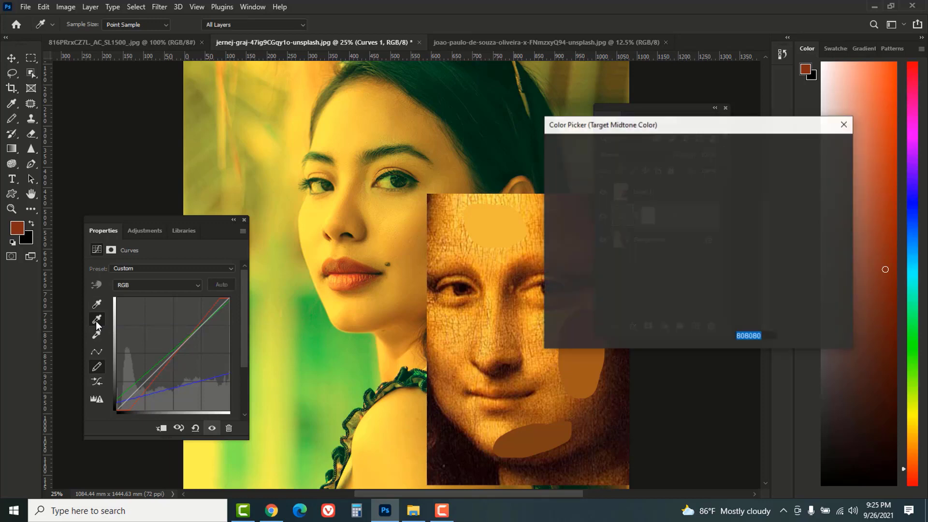
drag(658, 122, 714, 70)
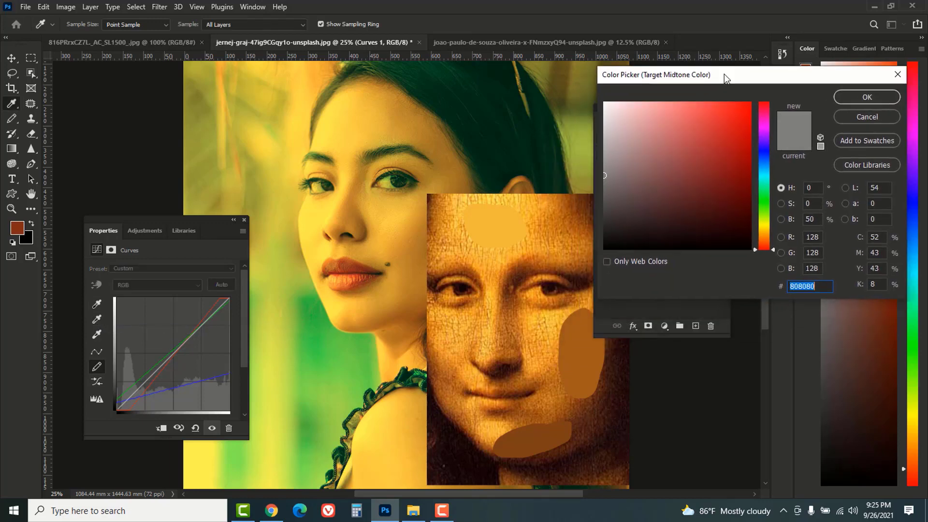
click(572, 335)
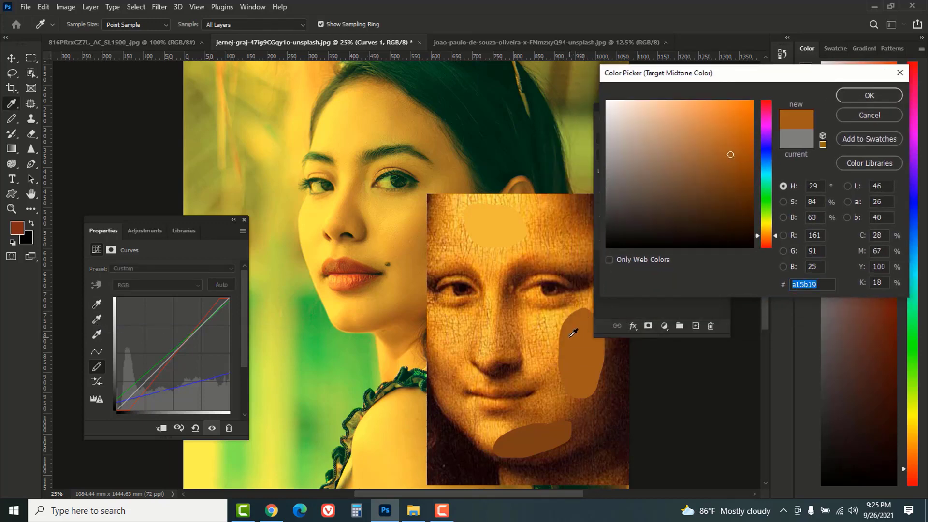
click(864, 97)
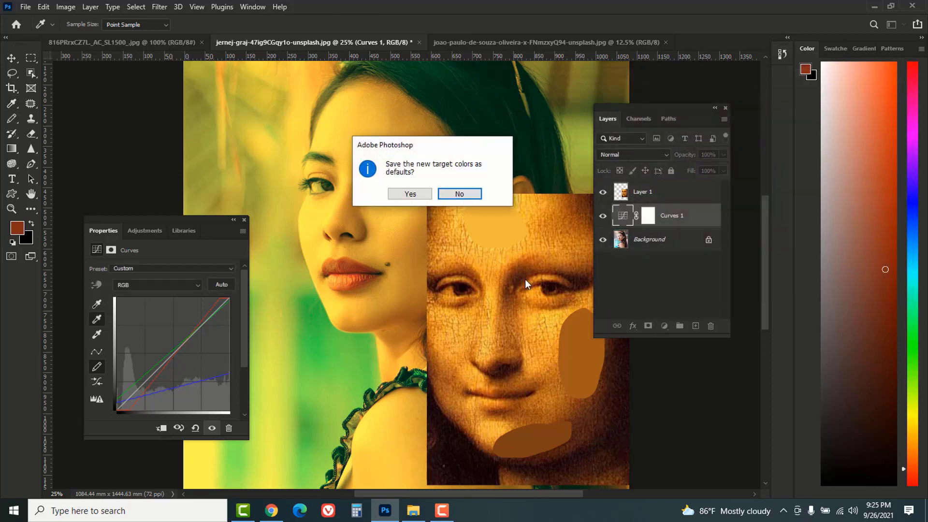
click(465, 195)
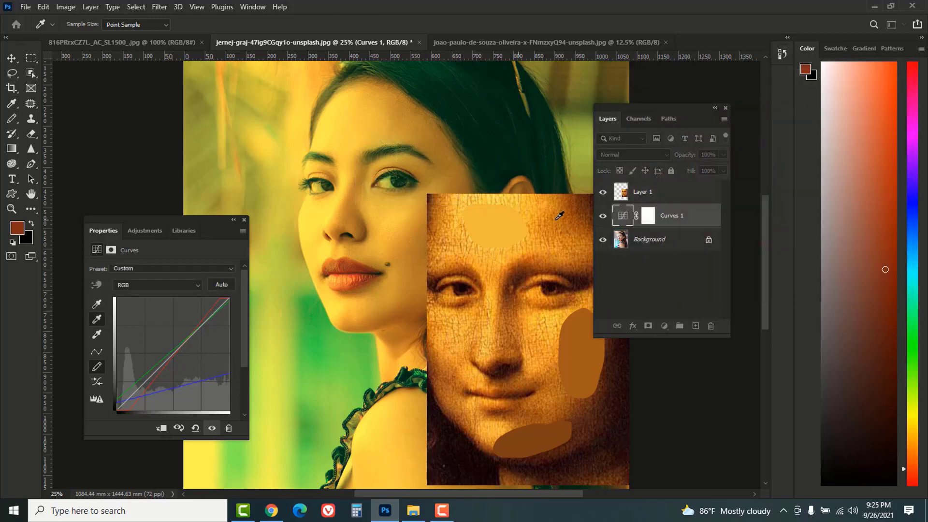
Step: Scale the Mona Lisa layer to about 74% and move it down to the portrait's lower corner, uncovering the woman's ear and cheek
click(681, 193)
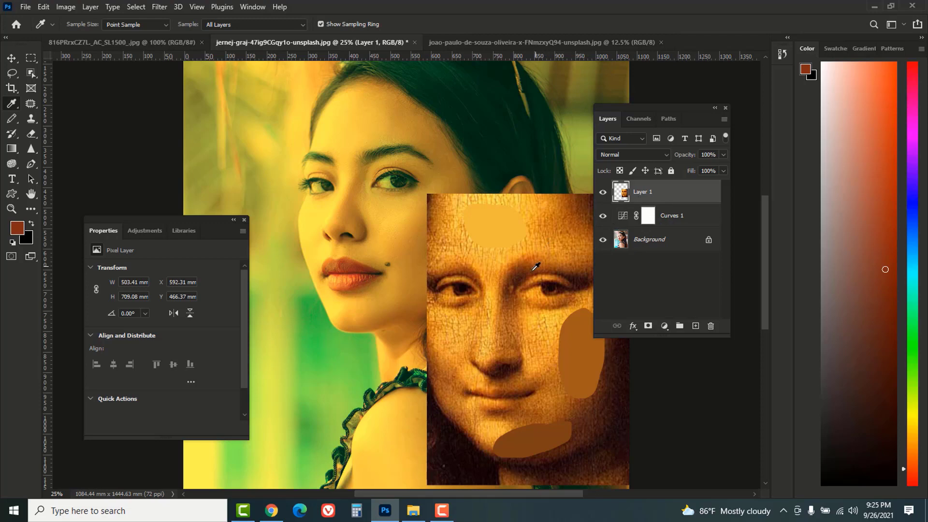
key(ctrl+t)
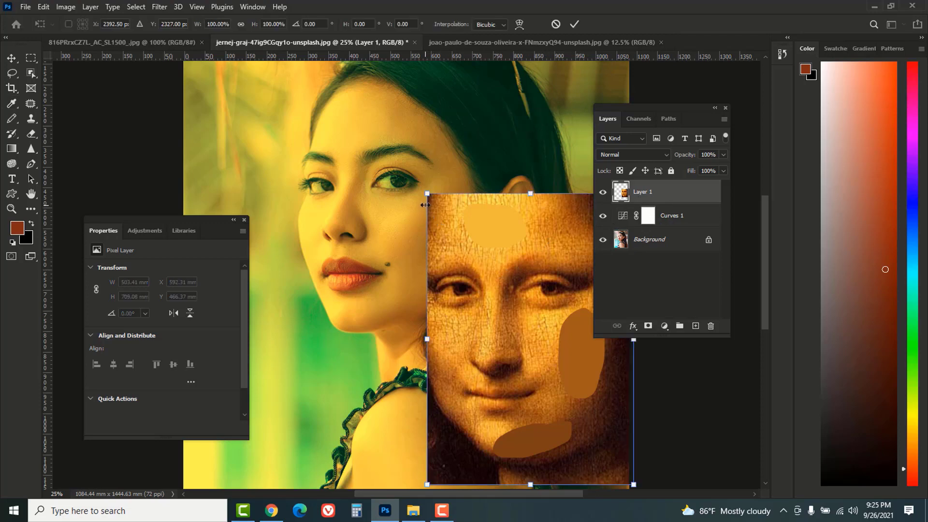
drag(427, 194, 453, 231)
drag(472, 269, 509, 306)
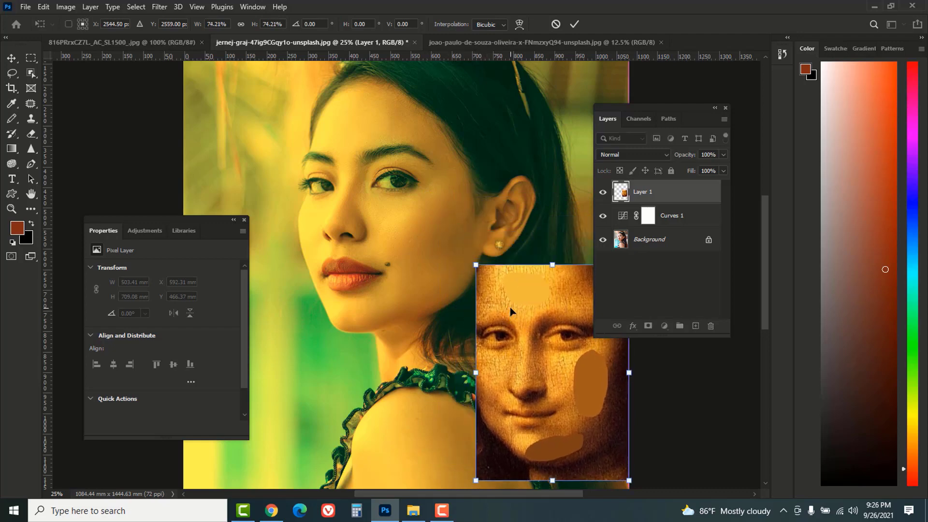
click(575, 26)
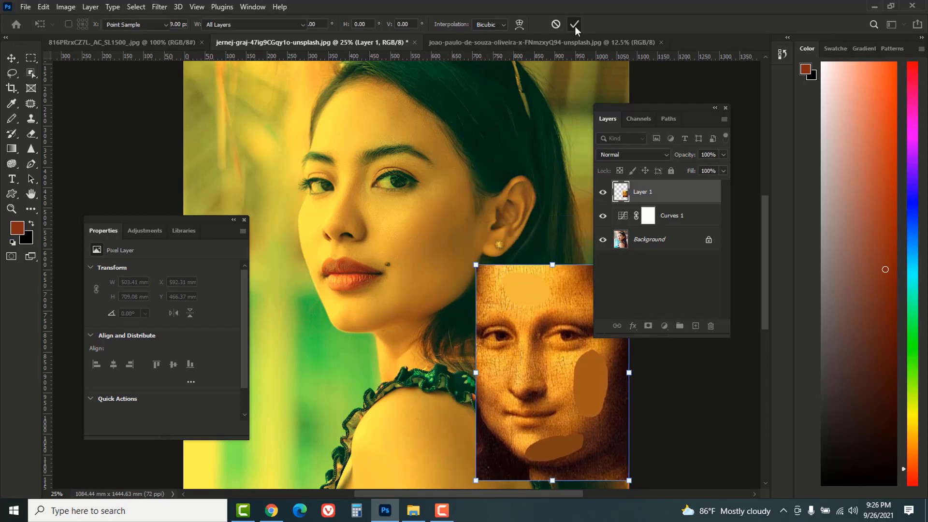
Step: Reselect the Curves adjustment and sample the midtone skin on the woman's cheek in front of the ear
key(i)
click(623, 217)
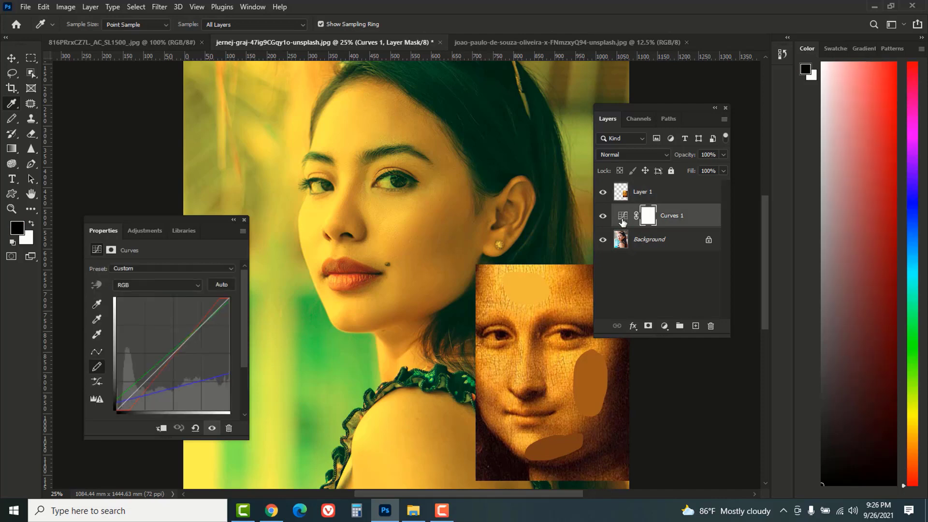
click(623, 218)
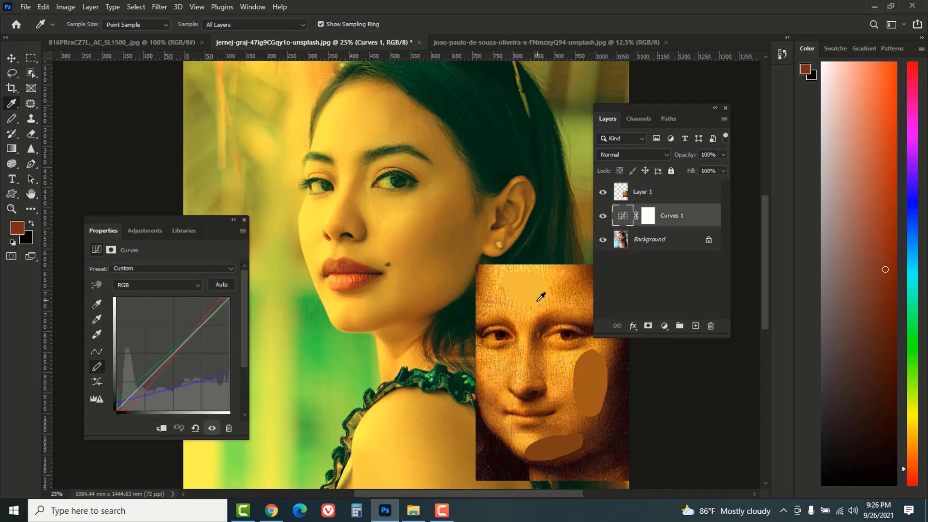
click(455, 238)
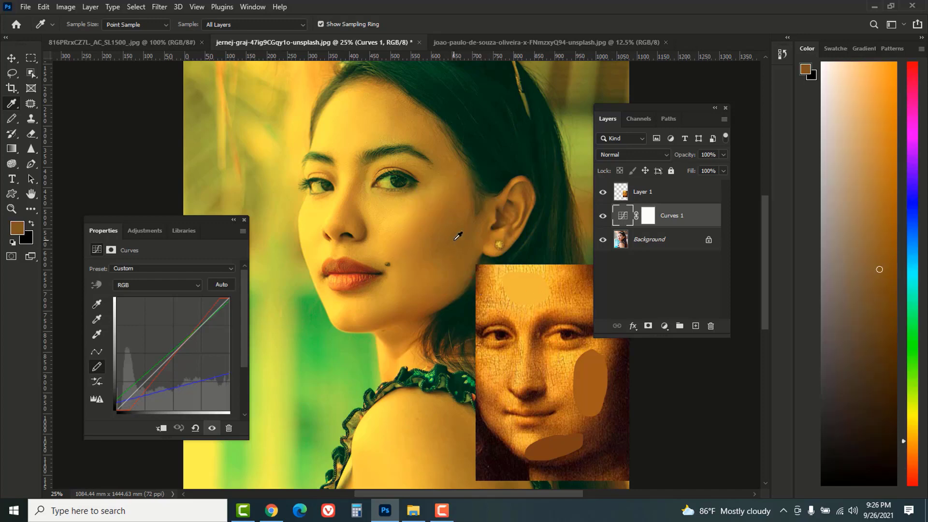
Step: Close the floating Properties panel and compare the portrait with and without the Curves adjustment
click(244, 219)
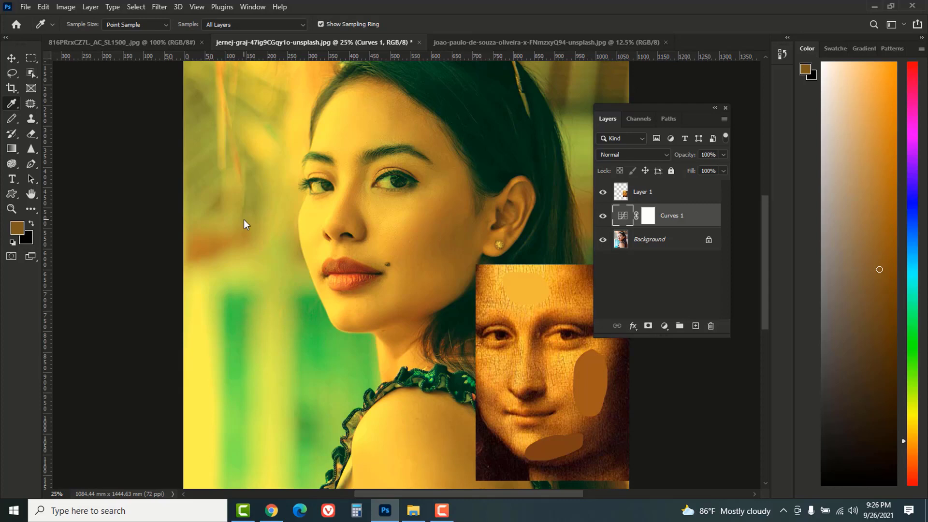
click(603, 216)
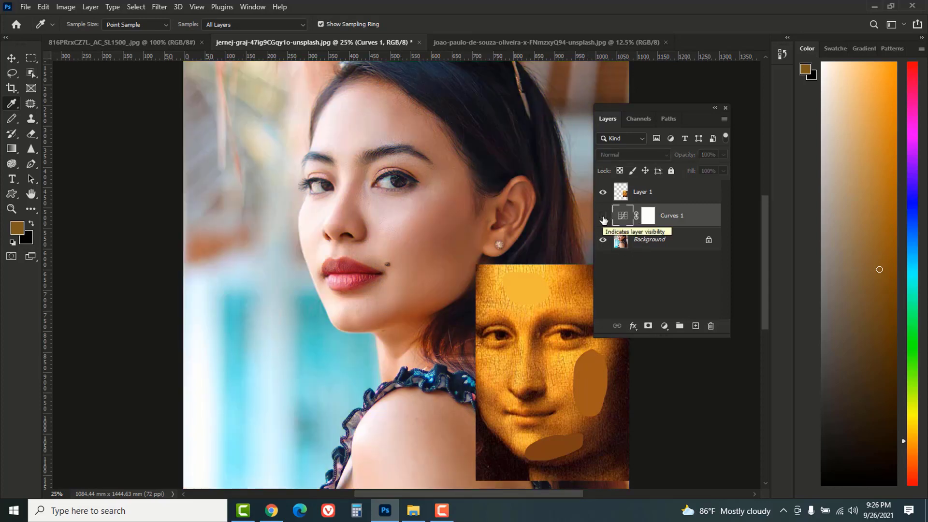
click(603, 217)
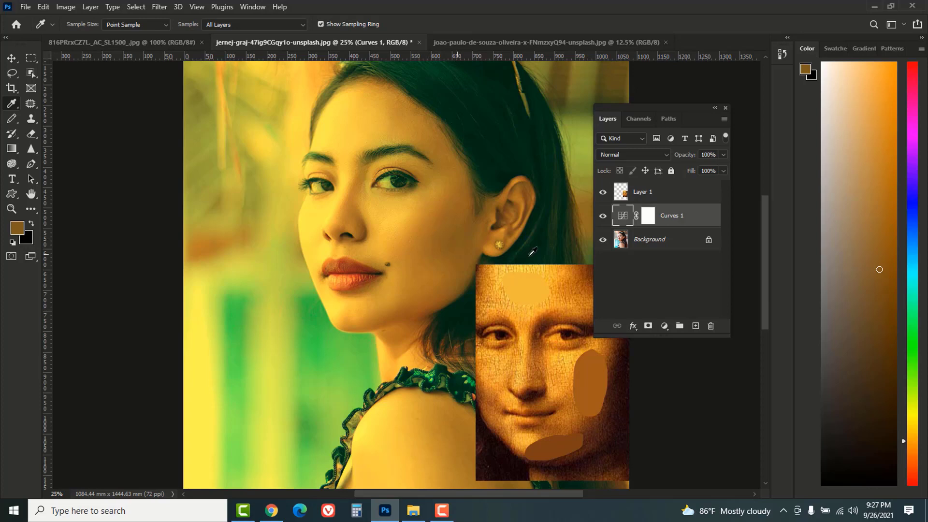
Step: Hide the Mona Lisa layer and set the Curves adjustment to Hard Light blending at 84% opacity
click(660, 194)
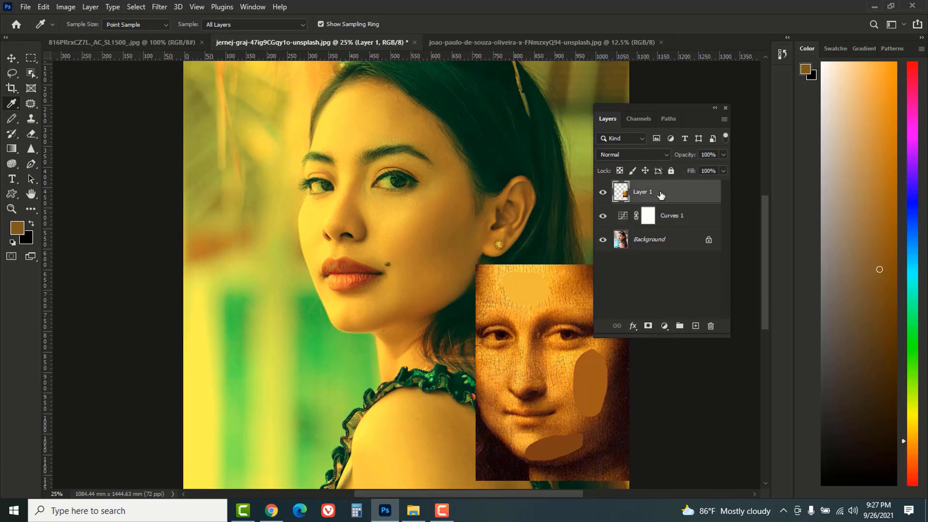
click(603, 192)
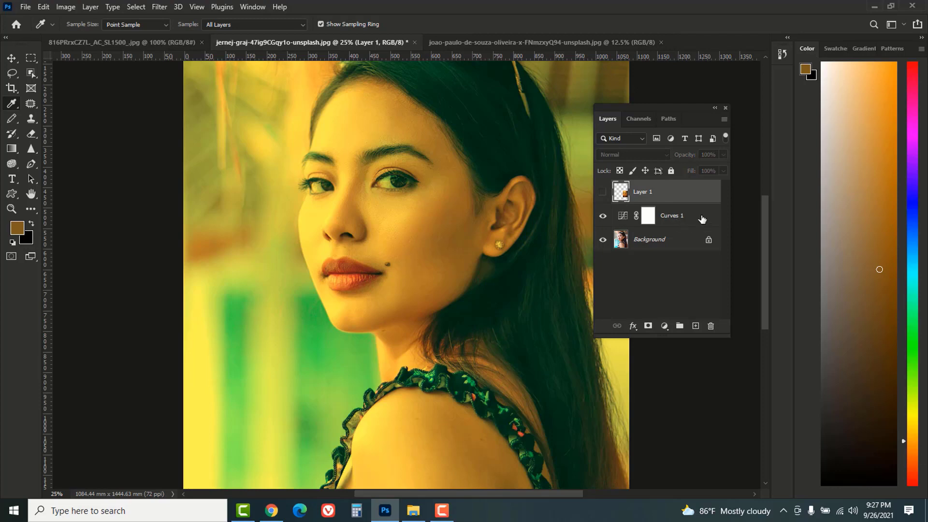
click(688, 222)
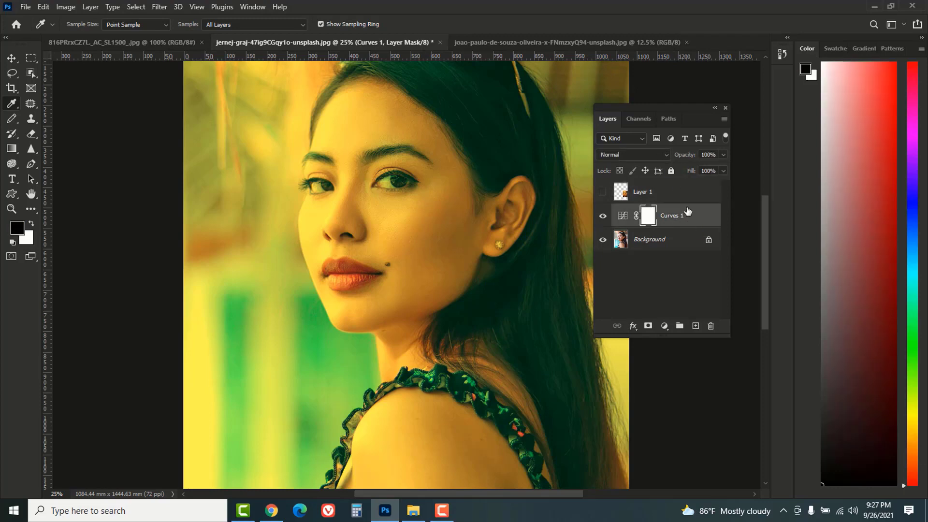
click(666, 156)
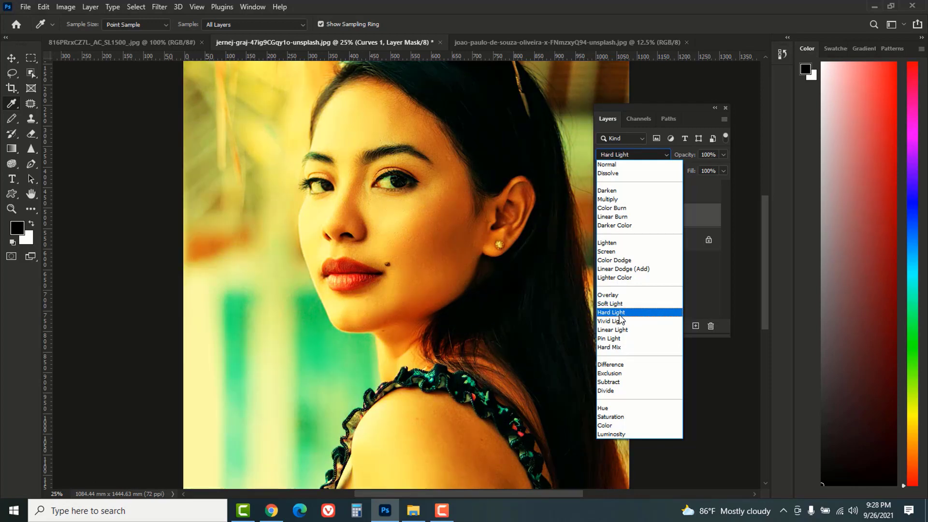
click(623, 312)
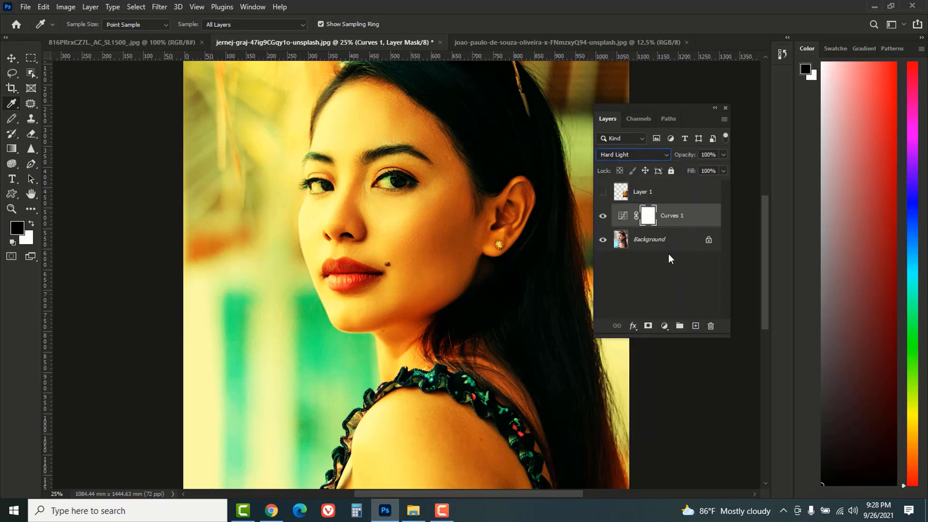
click(722, 155)
click(623, 215)
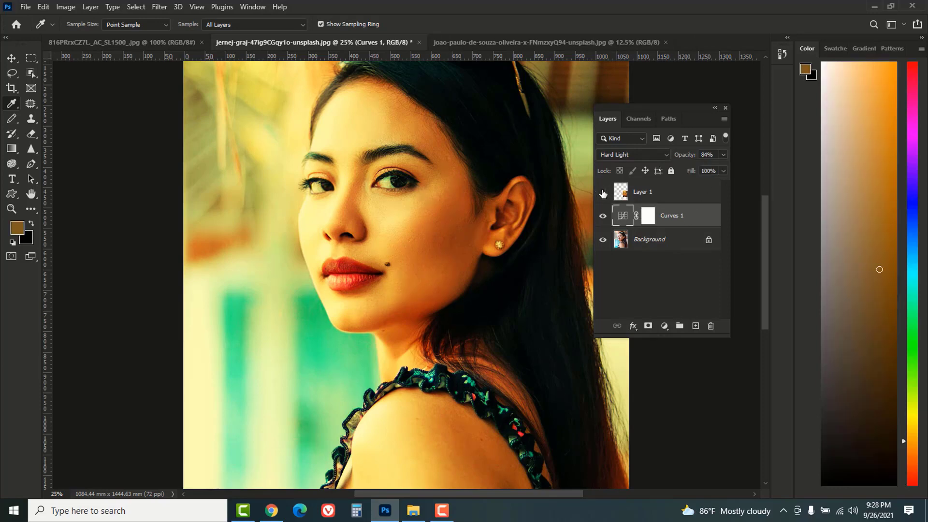
Step: Show the Mona Lisa layer again and compare the portrait with and without the Curves adjustment
click(602, 192)
click(603, 216)
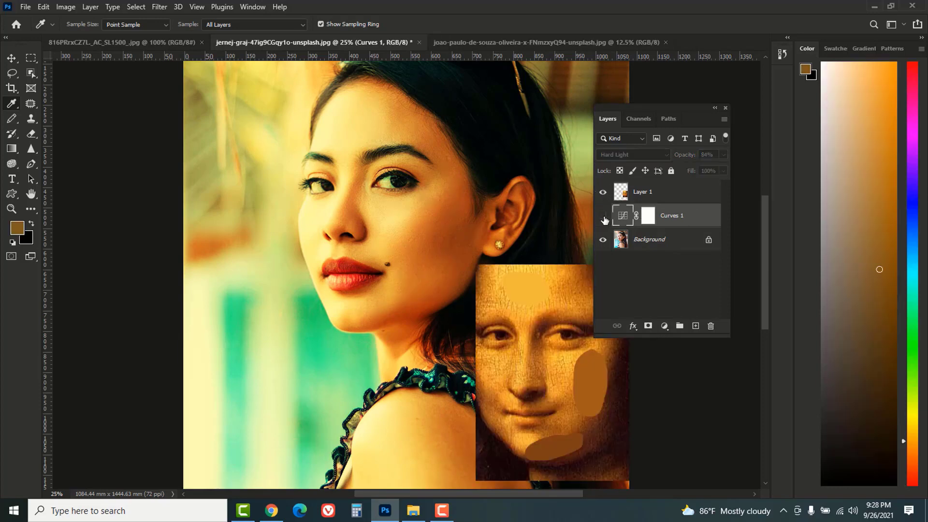
click(603, 216)
drag(700, 217, 457, 243)
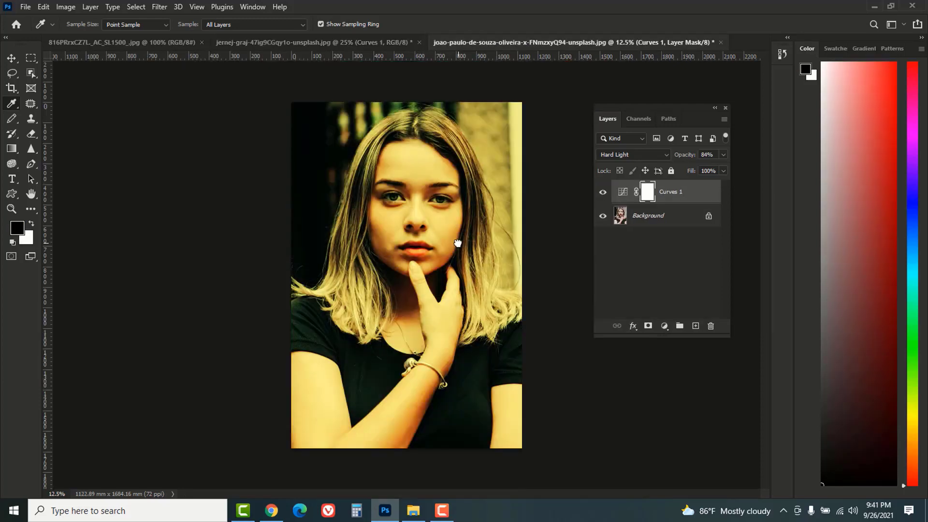
scroll(440, 177, up, 1)
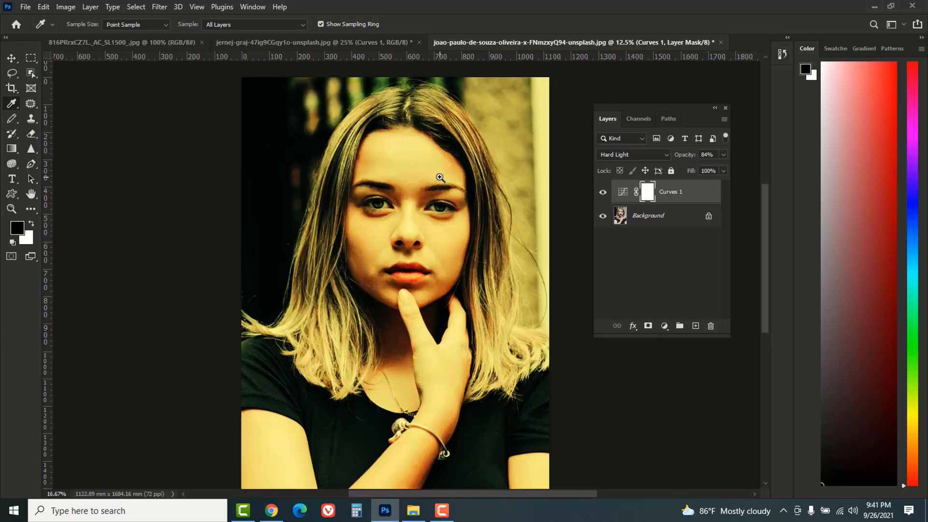
click(603, 195)
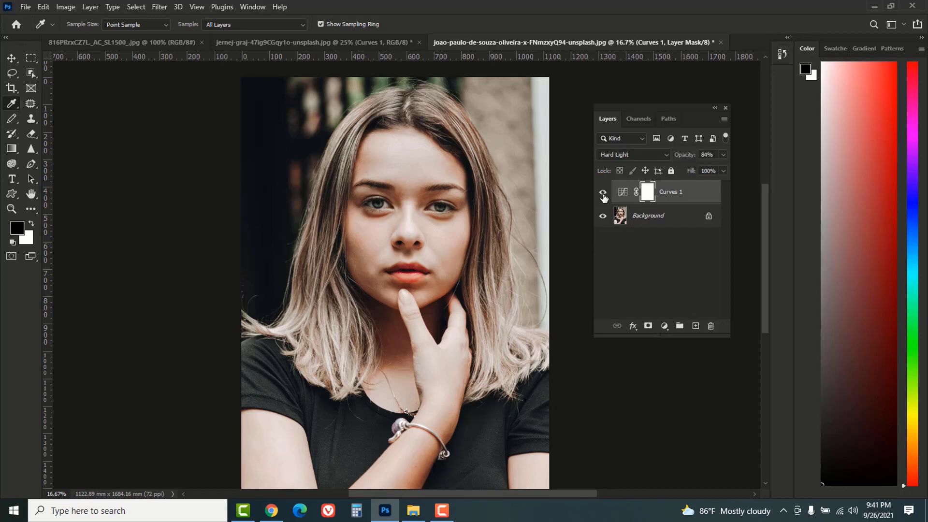
click(603, 195)
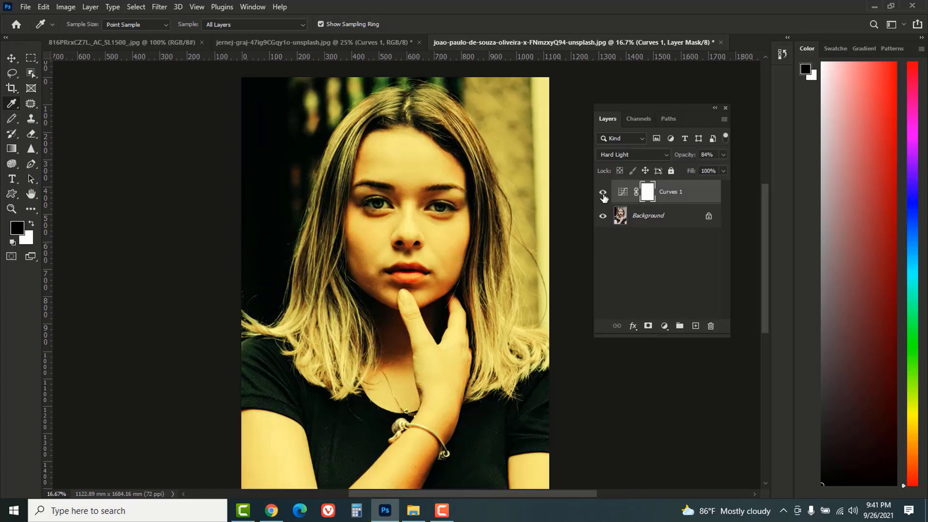
Step: Return to the jernej-graj portrait document and hide the Mona Lisa reference layer
click(324, 42)
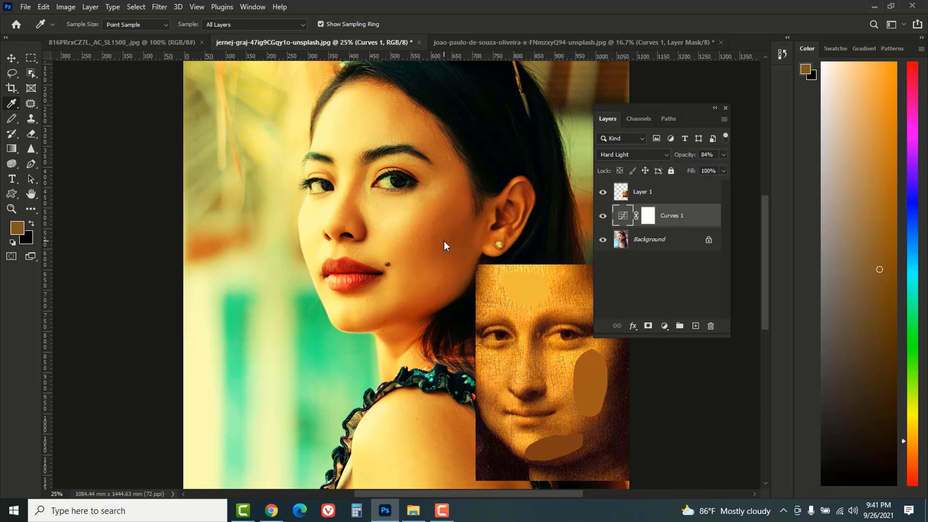
click(603, 192)
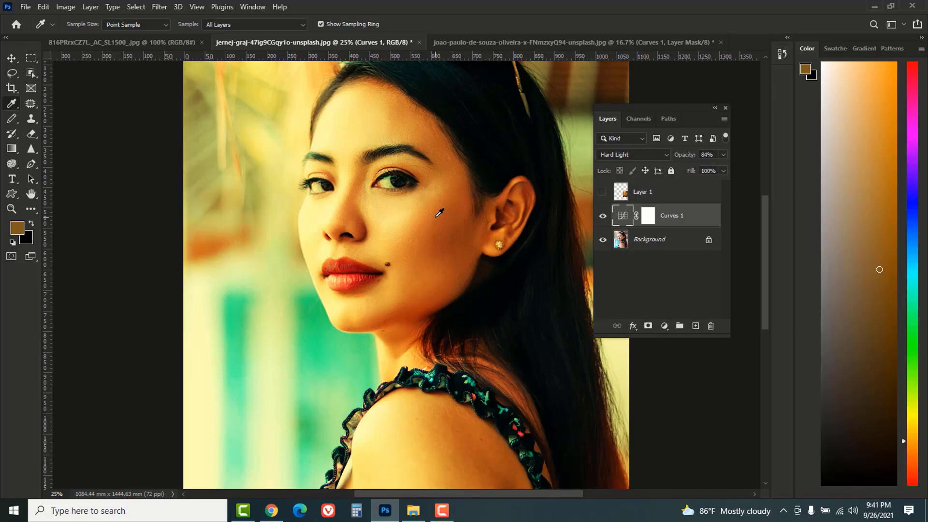